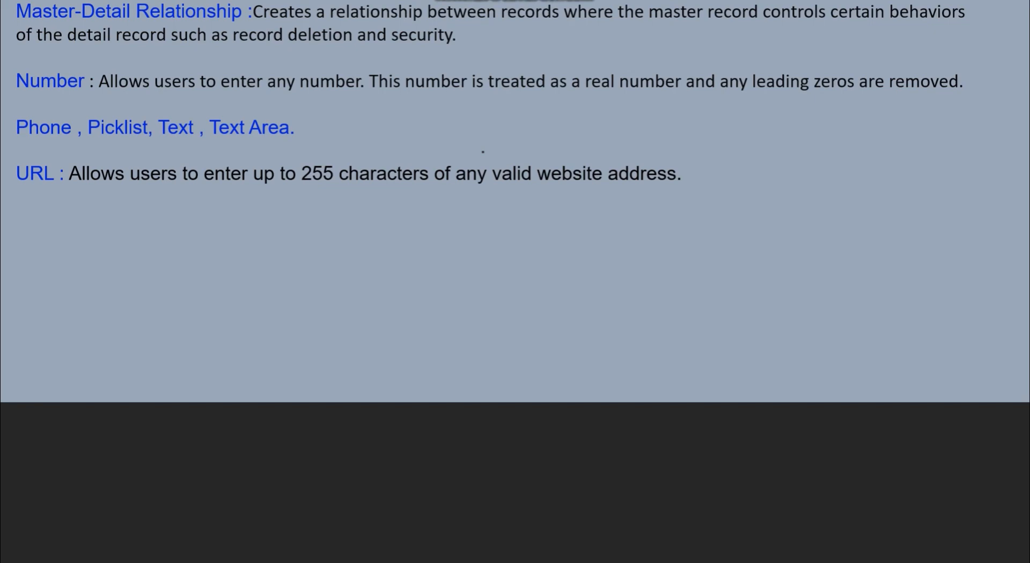
{"action": "key", "text": "Left"}
{"action": "key", "text": "Right"}
{"action": "key", "text": "Right"}
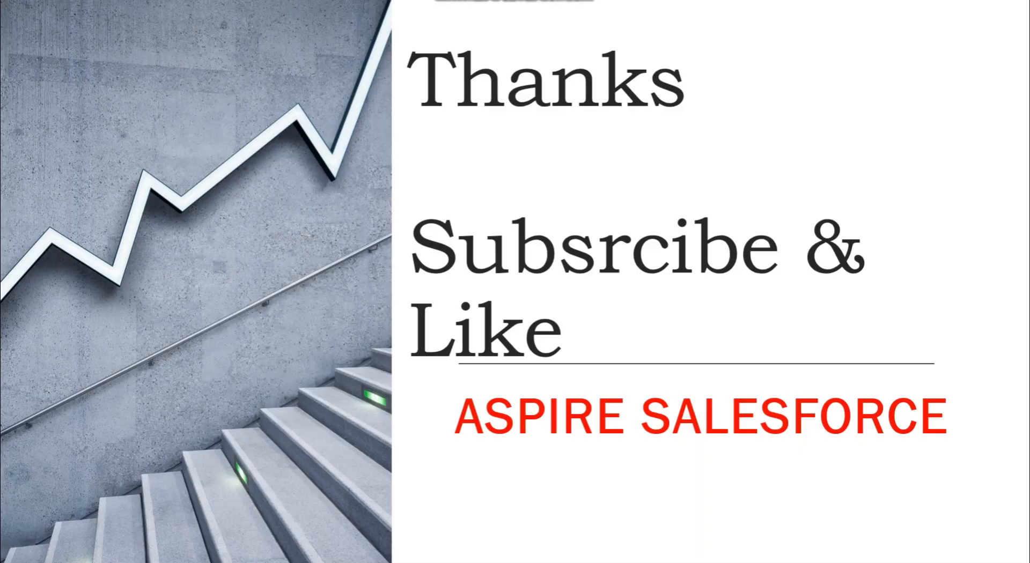
{"action": "key", "text": "Left"}
- Switch to Salesforce in the browser and open the field list of the Account object
{"action": "key", "text": "alt+Tab"}
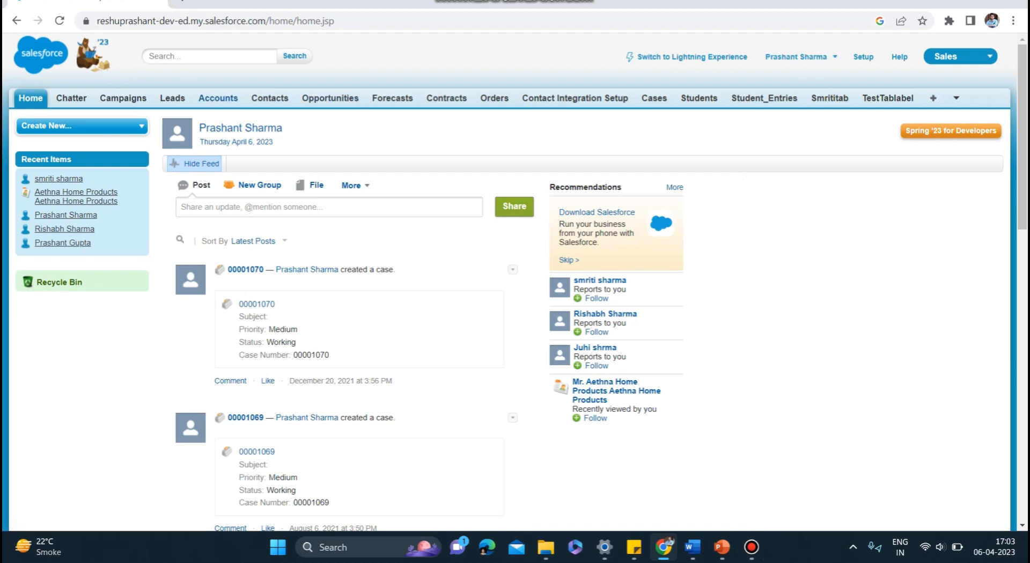
{"action": "left_click", "coordinate": [218, 98]}
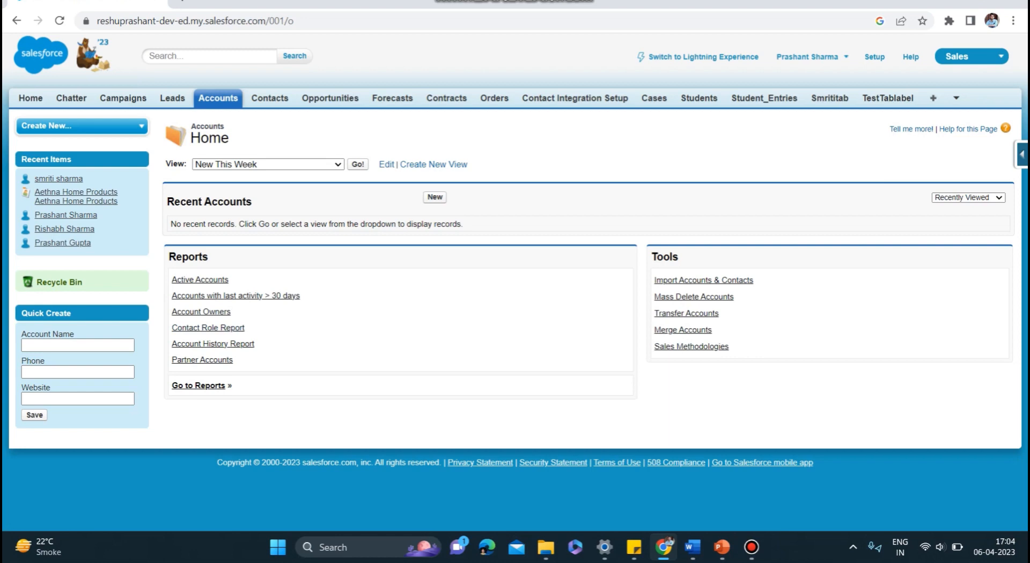
{"action": "left_click", "coordinate": [1022, 154]}
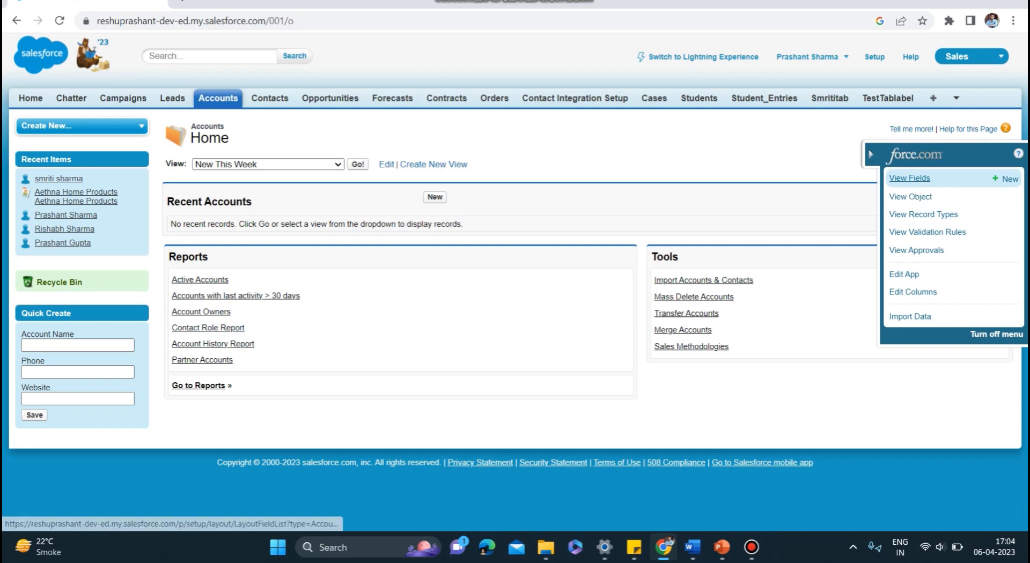
{"action": "left_click", "coordinate": [909, 178]}
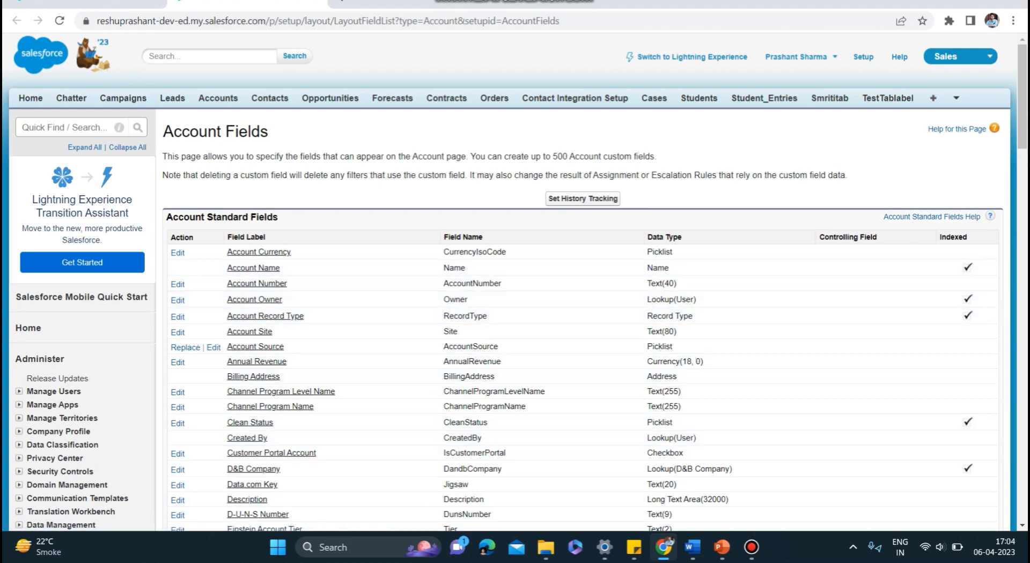
- Review the Account object's standard fields, including their field names and data types, down to the custom fields section
{"action": "scroll", "coordinate": [536, 322], "scroll_direction": "down", "scroll_amount": 3}
{"action": "scroll", "coordinate": [536, 321], "scroll_direction": "down", "scroll_amount": 4}
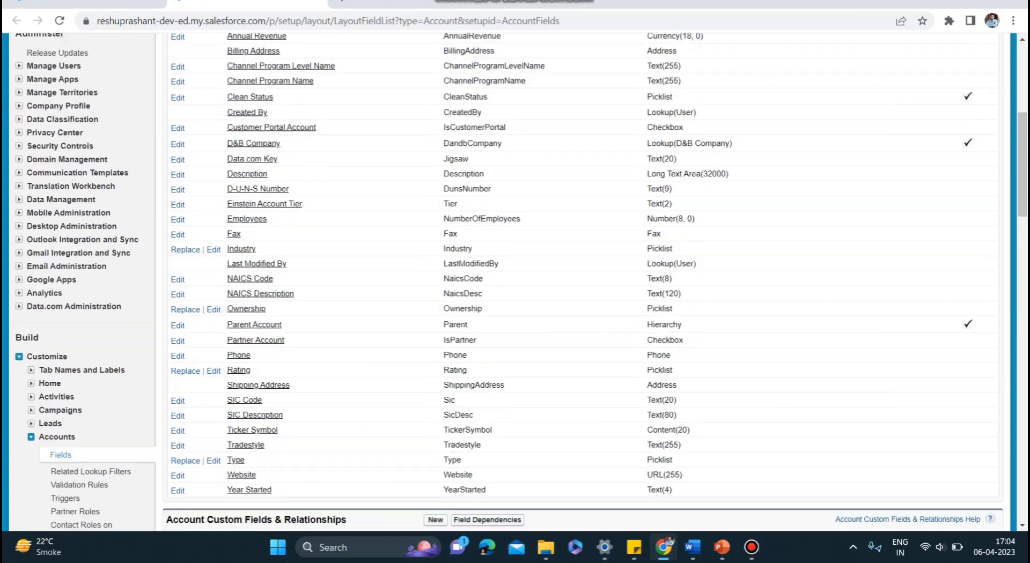
{"action": "scroll", "coordinate": [536, 375], "scroll_direction": "up", "scroll_amount": 7}
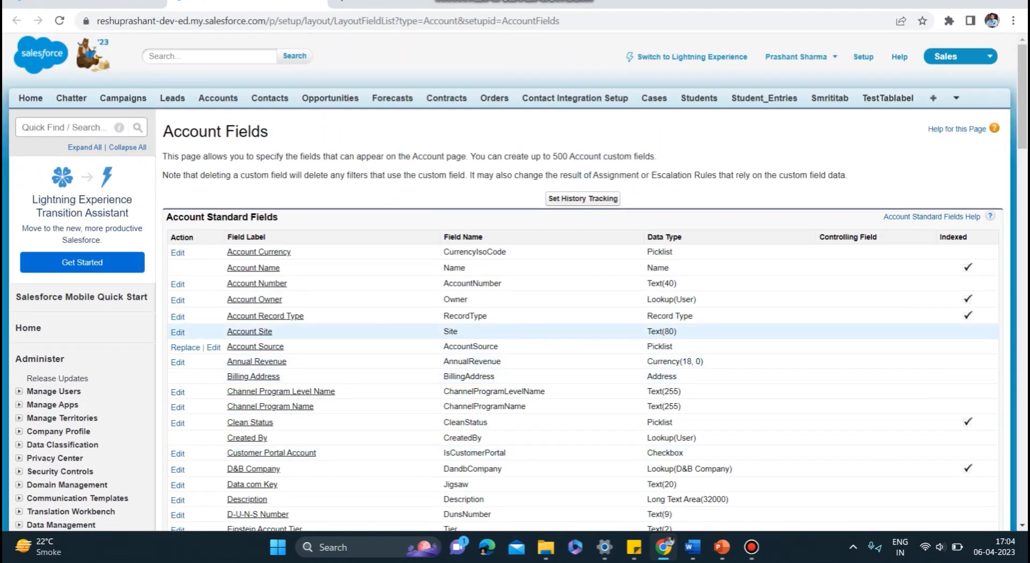
{"action": "scroll", "coordinate": [537, 316], "scroll_direction": "down", "scroll_amount": 3}
{"action": "scroll", "coordinate": [537, 316], "scroll_direction": "up", "scroll_amount": 3}
{"action": "scroll", "coordinate": [536, 316], "scroll_direction": "down", "scroll_amount": 4}
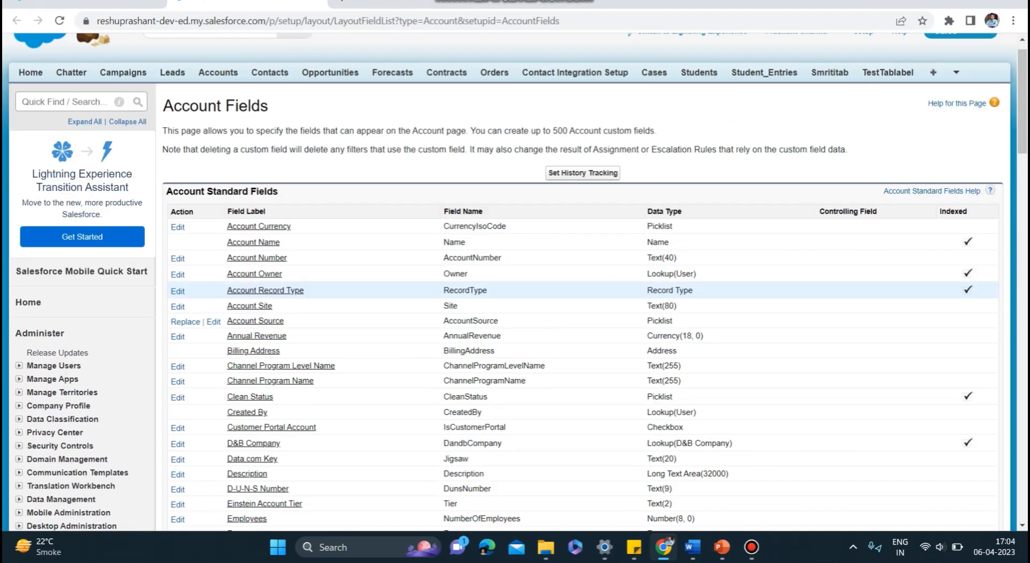
{"action": "scroll", "coordinate": [536, 316], "scroll_direction": "up", "scroll_amount": 1}
{"action": "scroll", "coordinate": [537, 316], "scroll_direction": "down", "scroll_amount": 4}
{"action": "scroll", "coordinate": [536, 263], "scroll_direction": "down", "scroll_amount": 5}
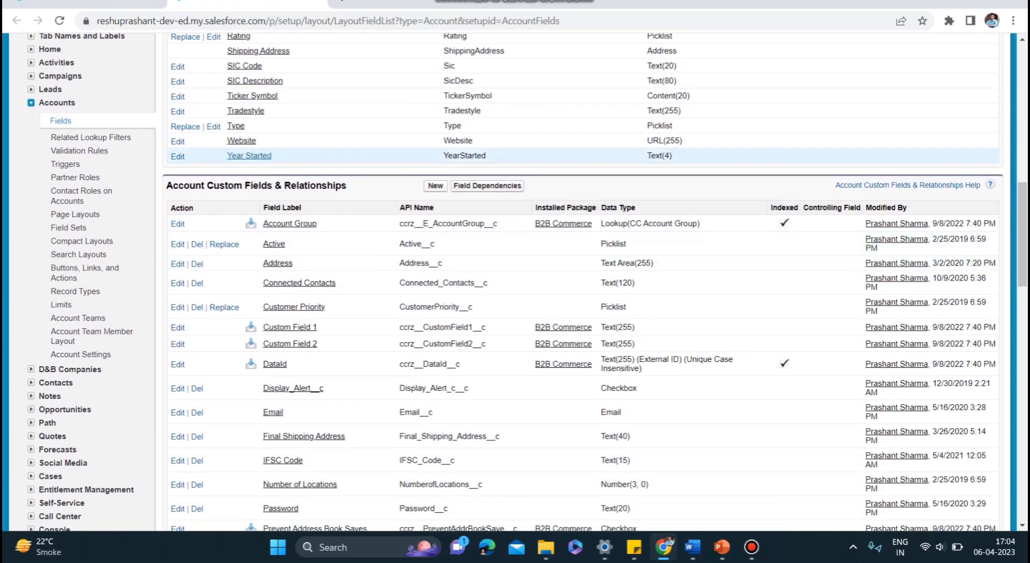
- Examine the Account custom fields and relationships, comparing their API names with the names of the standard fields
{"action": "left_click_drag", "start_coordinate": [348, 186], "coordinate": [162, 186]}
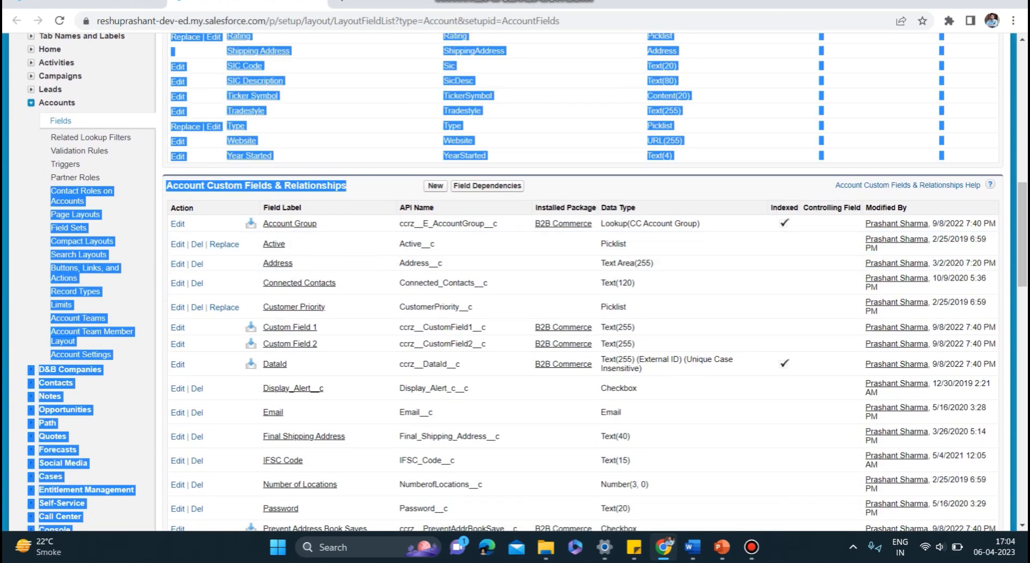
{"action": "left_click", "coordinate": [370, 186]}
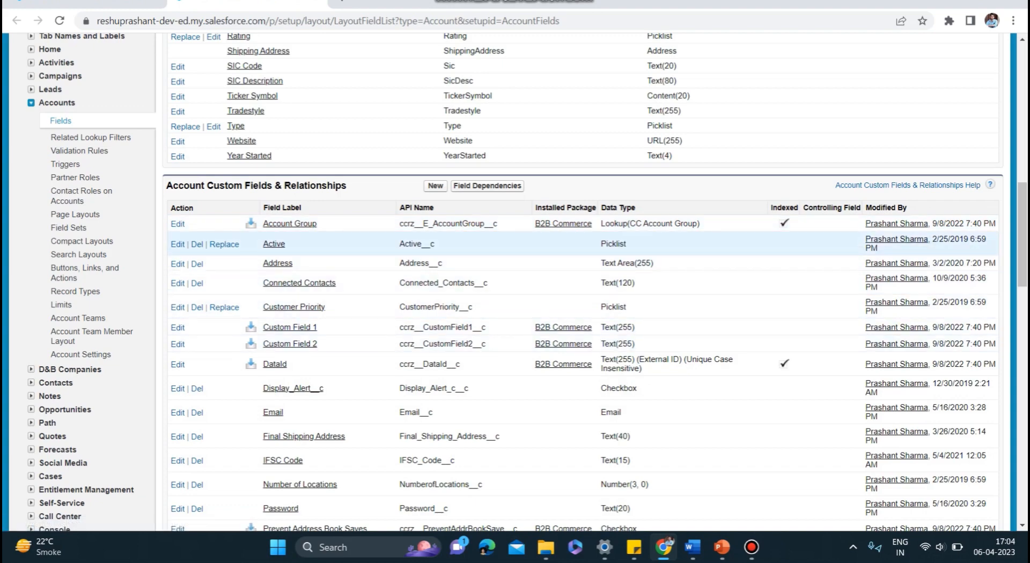
{"action": "scroll", "coordinate": [536, 96], "scroll_direction": "up", "scroll_amount": 10}
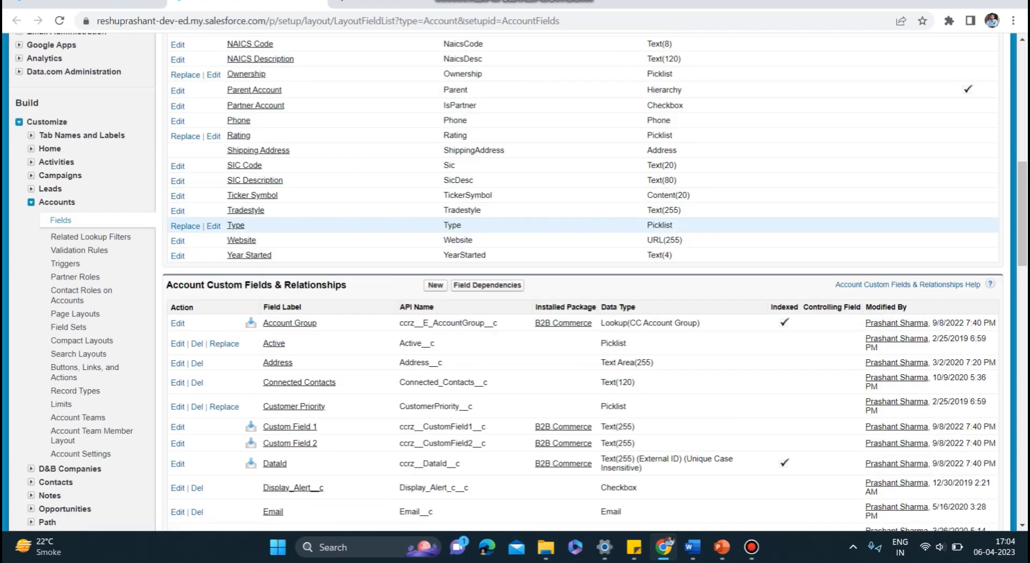
{"action": "scroll", "coordinate": [536, 129], "scroll_direction": "down", "scroll_amount": 12}
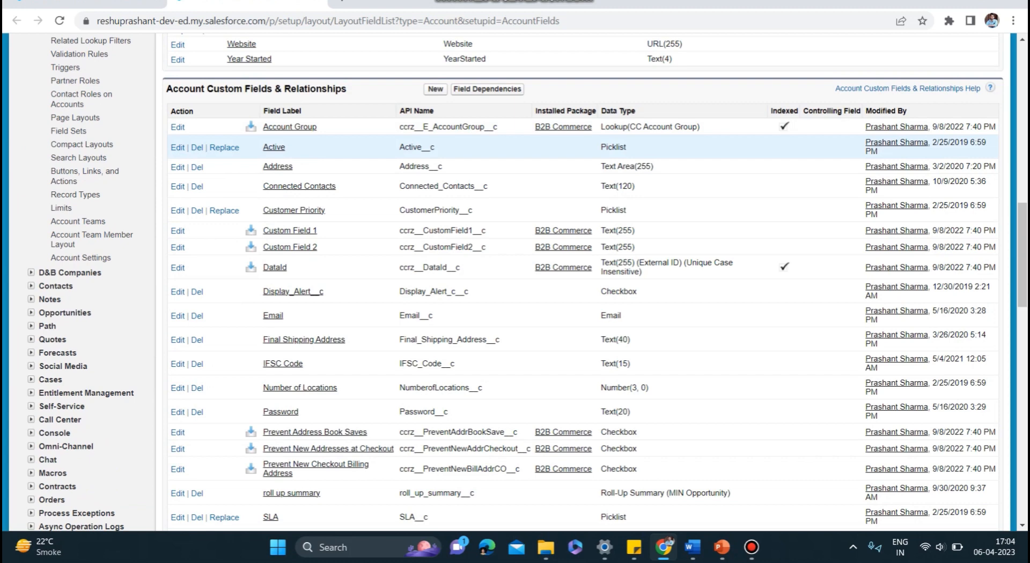
{"action": "left_click_drag", "start_coordinate": [442, 166], "coordinate": [399, 166]}
{"action": "left_click_drag", "start_coordinate": [487, 186], "coordinate": [399, 186]}
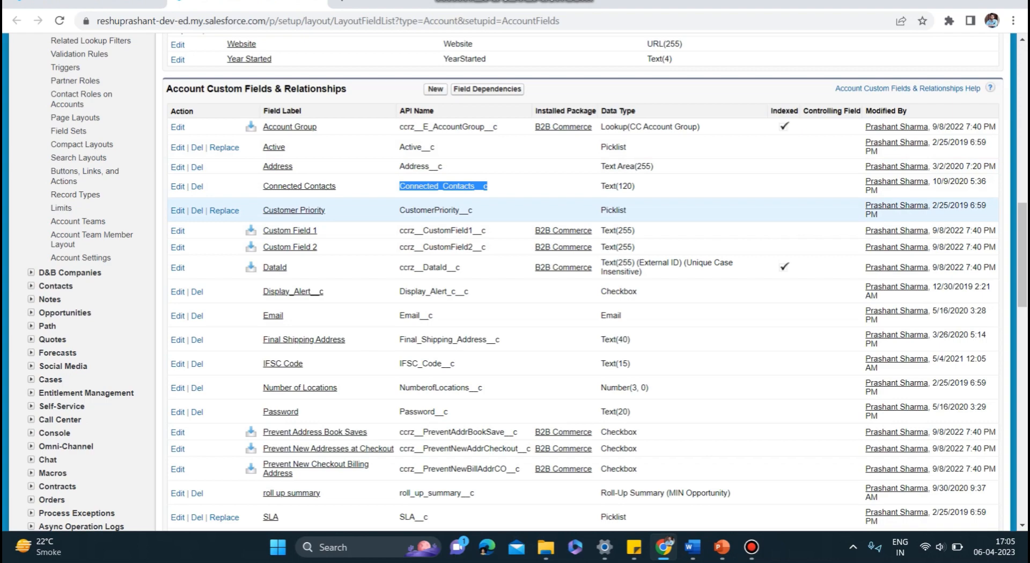
{"action": "scroll", "coordinate": [290, 231], "scroll_direction": "up", "scroll_amount": 1}
{"action": "scroll", "coordinate": [321, 228], "scroll_direction": "up", "scroll_amount": 20}
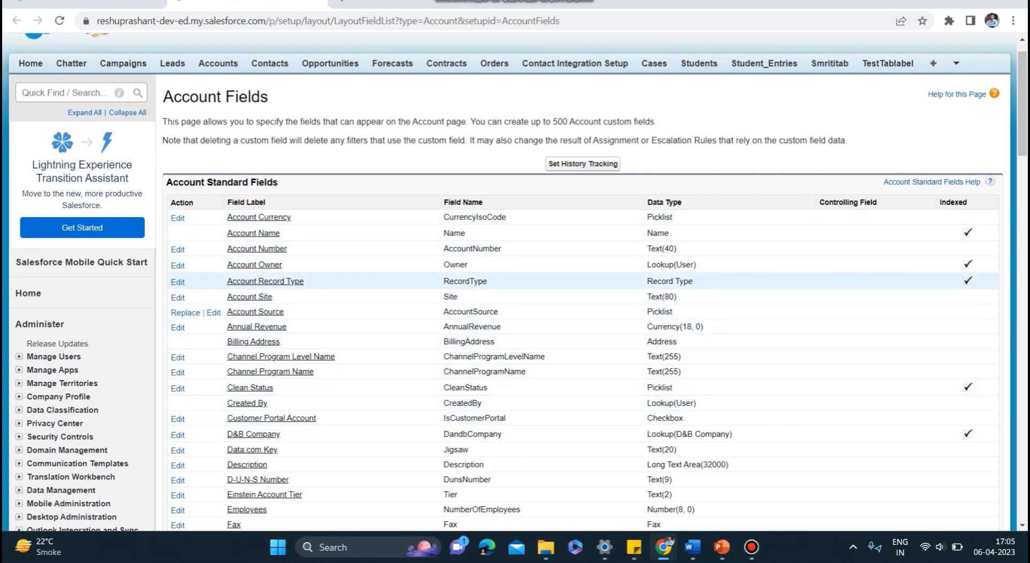
{"action": "scroll", "coordinate": [515, 281], "scroll_direction": "down", "scroll_amount": 20}
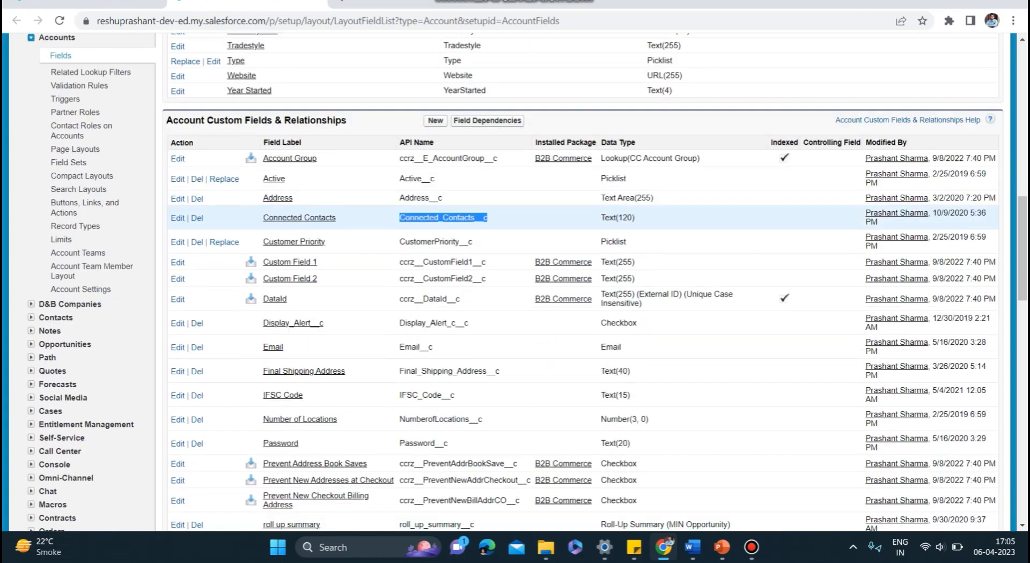
{"action": "scroll", "coordinate": [515, 281], "scroll_direction": "up", "scroll_amount": 20}
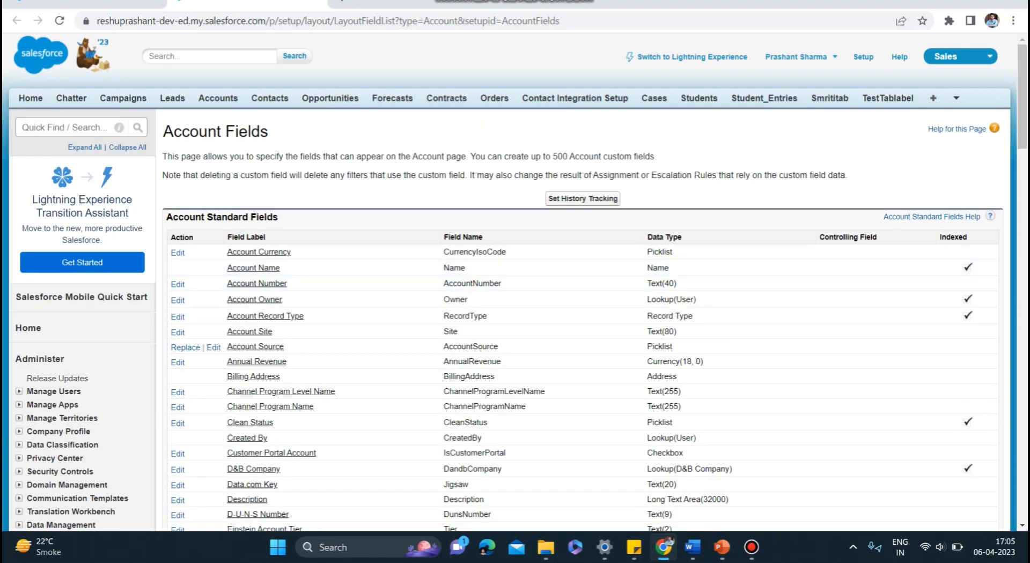
- Find the custom Objects page in Setup by searching for "objects" and look through the list of custom objects
{"action": "left_click", "coordinate": [65, 128]}
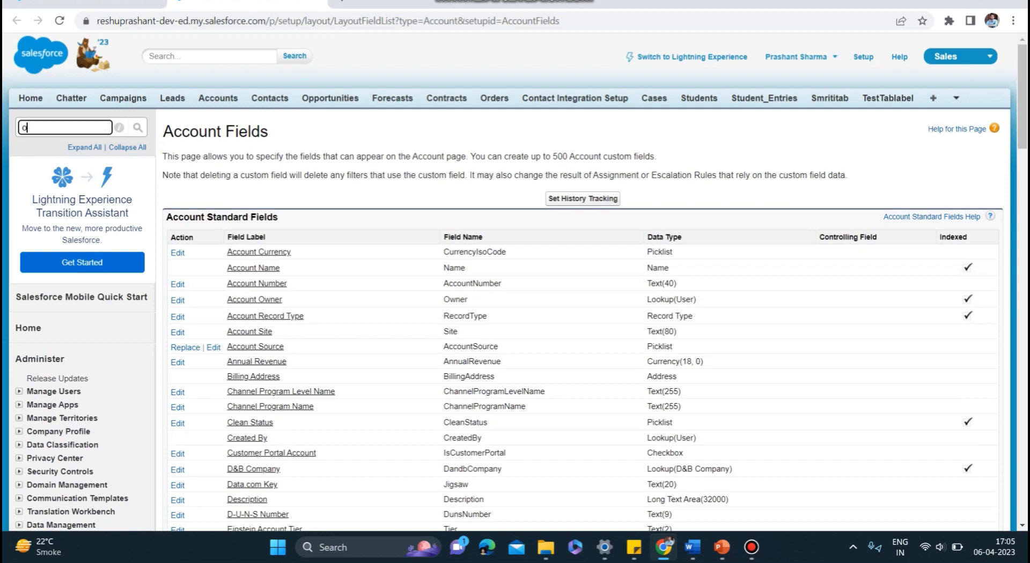
{"action": "type", "text": "objects"}
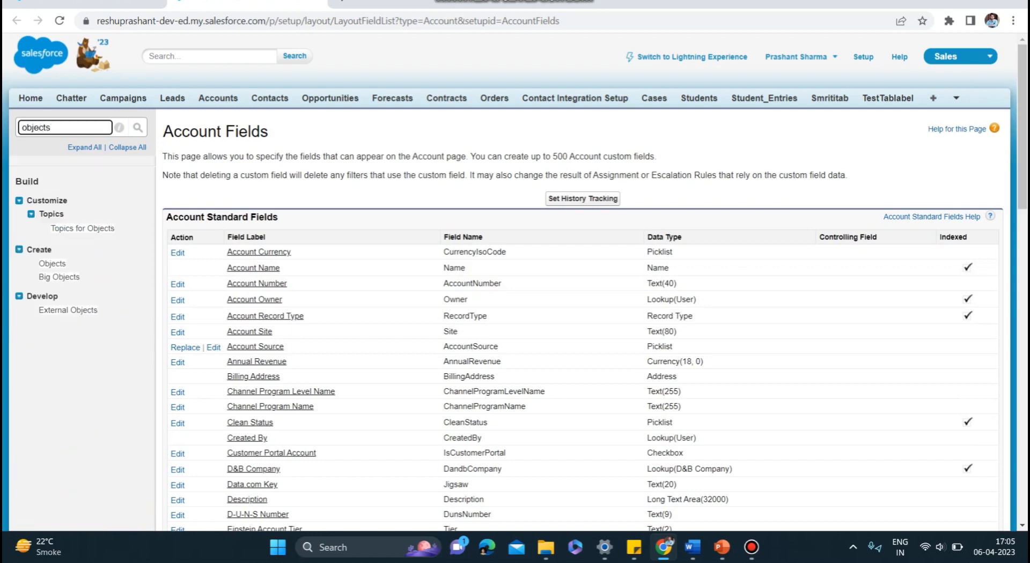
{"action": "left_click", "coordinate": [52, 264]}
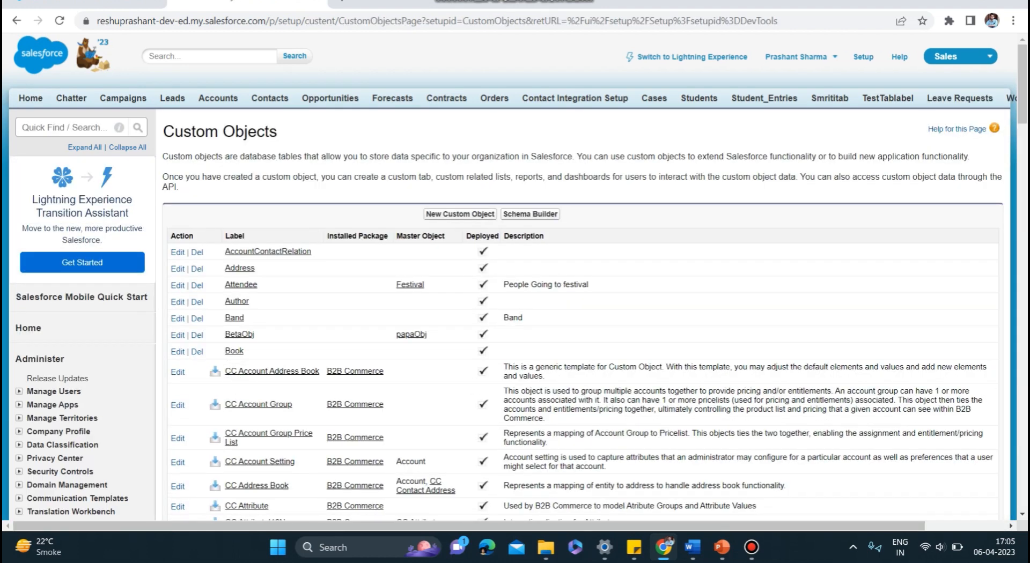
{"action": "left_click_drag", "start_coordinate": [278, 132], "coordinate": [162, 132]}
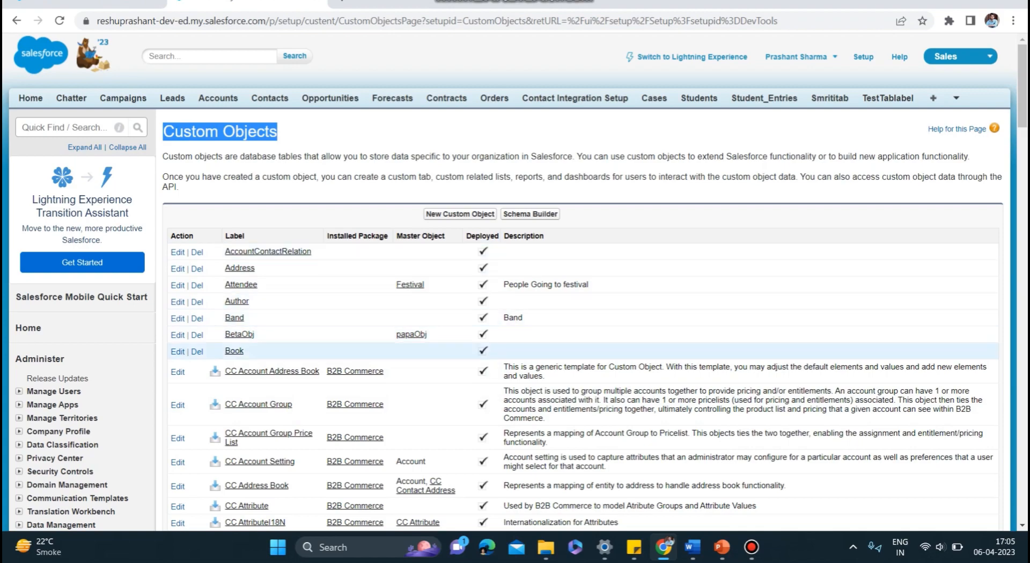
{"action": "scroll", "coordinate": [590, 365], "scroll_direction": "down", "scroll_amount": 8}
{"action": "scroll", "coordinate": [590, 370], "scroll_direction": "down", "scroll_amount": 5}
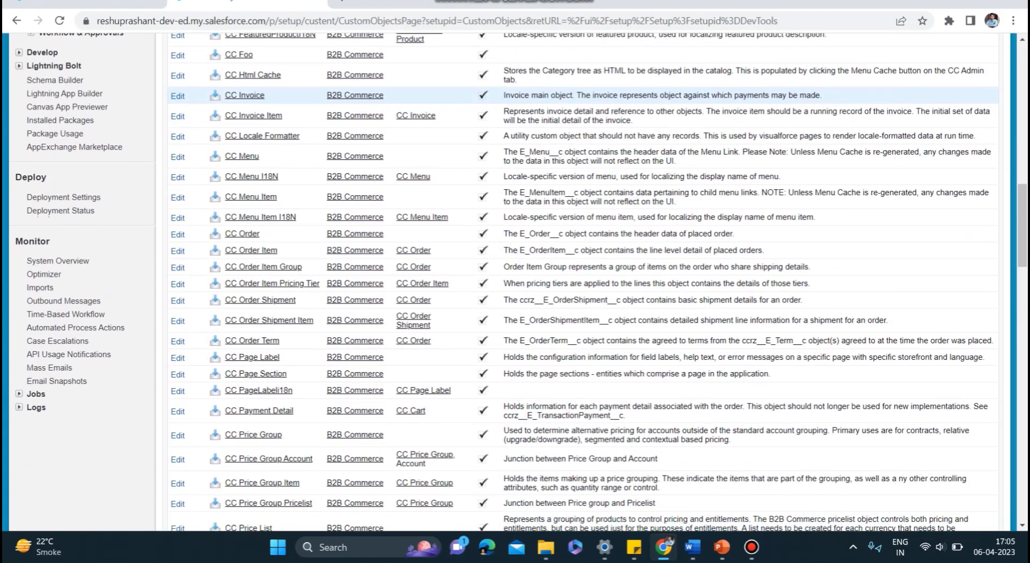
{"action": "scroll", "coordinate": [590, 370], "scroll_direction": "up", "scroll_amount": 20}
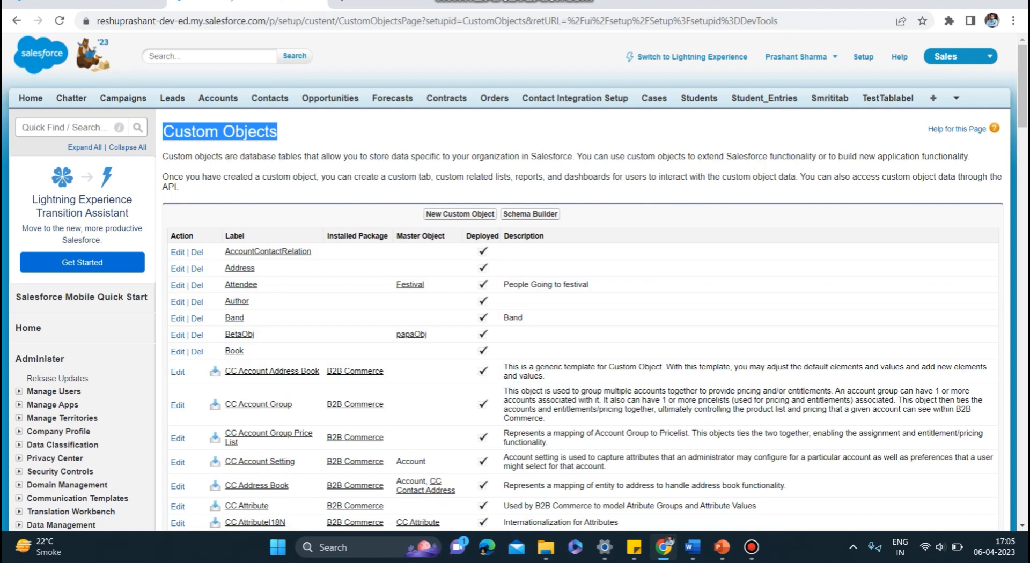
- Open the field setup of the Student_Entry custom object and check its fields and the object's API name
{"action": "left_click", "coordinate": [764, 98]}
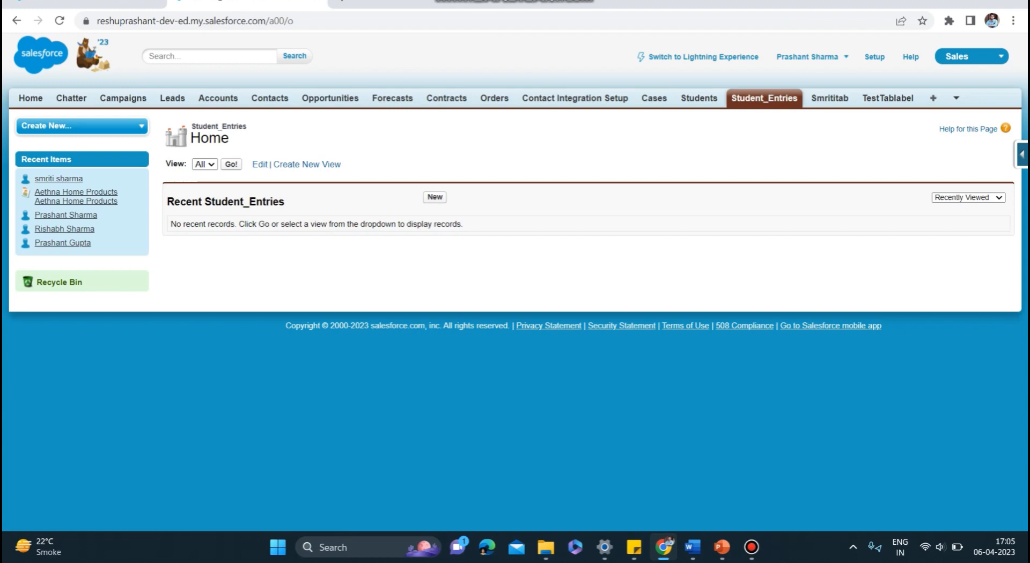
{"action": "left_click", "coordinate": [1022, 154]}
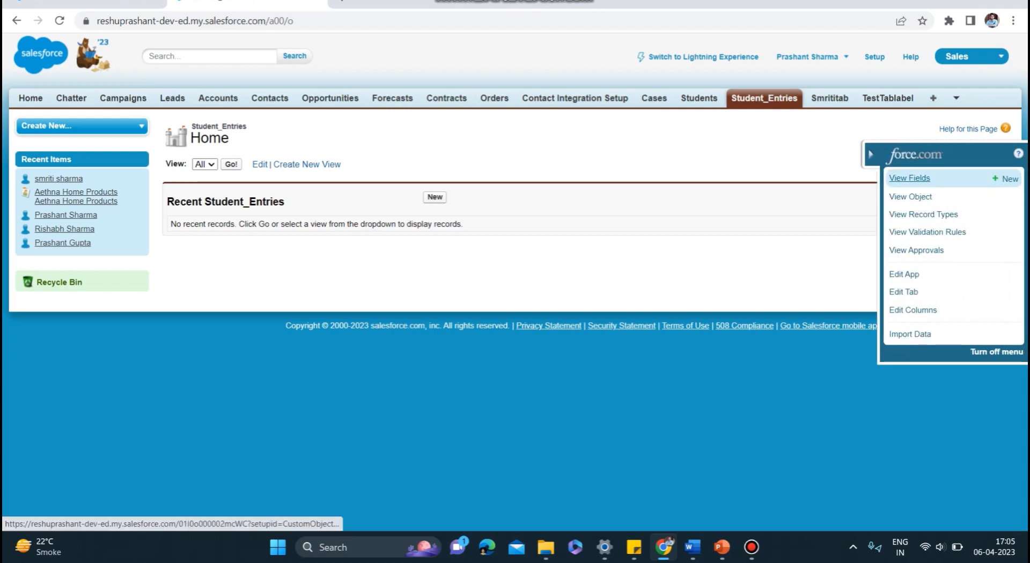
{"action": "left_click", "coordinate": [909, 178]}
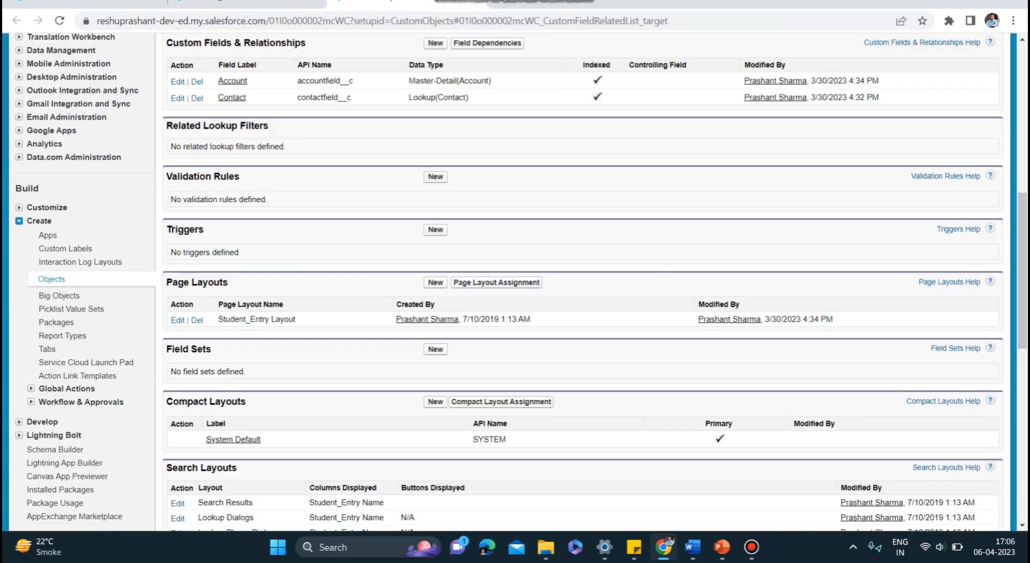
{"action": "scroll", "coordinate": [515, 282], "scroll_direction": "up", "scroll_amount": 8}
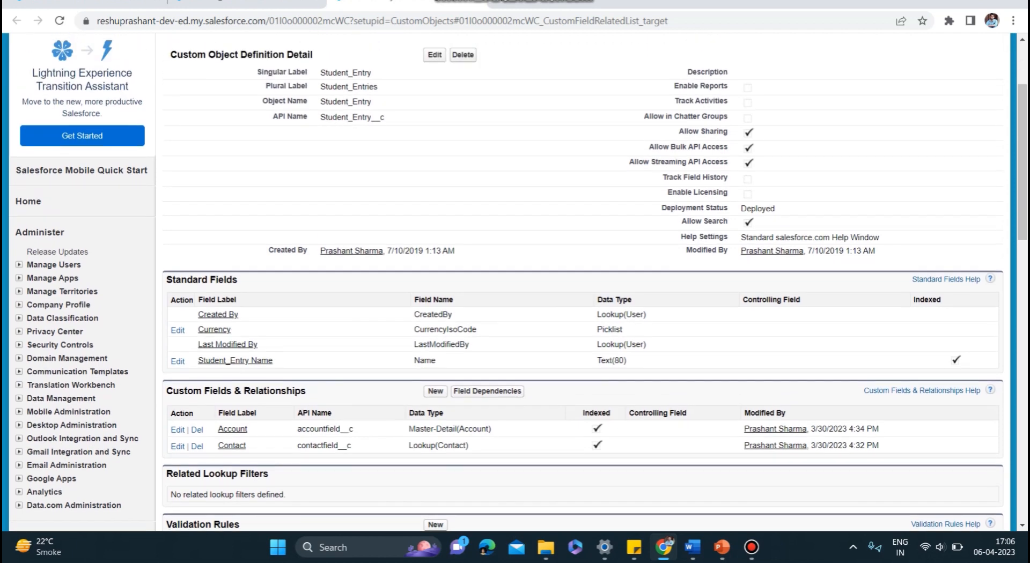
{"action": "scroll", "coordinate": [515, 281], "scroll_direction": "down", "scroll_amount": 1}
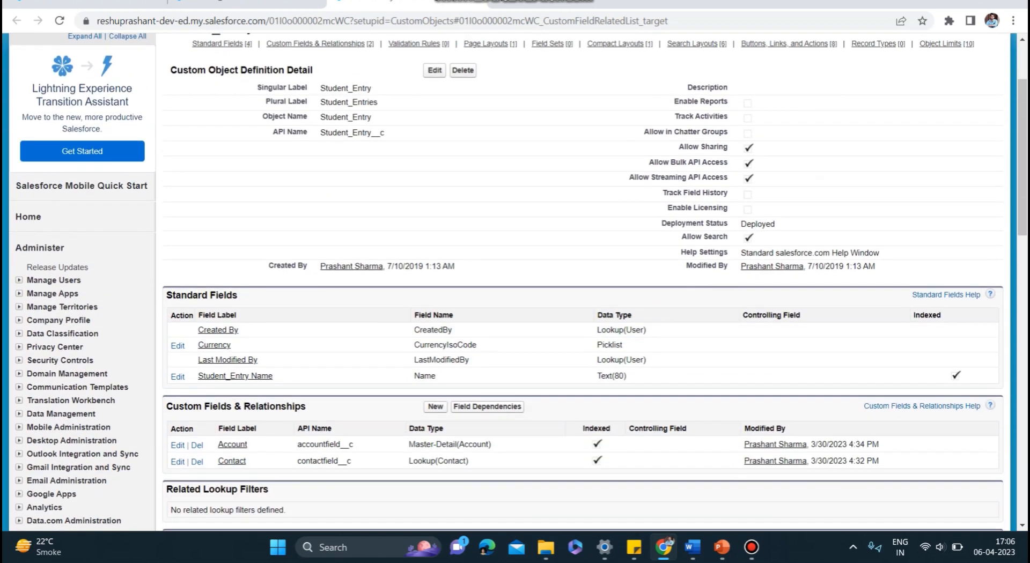
{"action": "scroll", "coordinate": [515, 281], "scroll_direction": "up", "scroll_amount": 2}
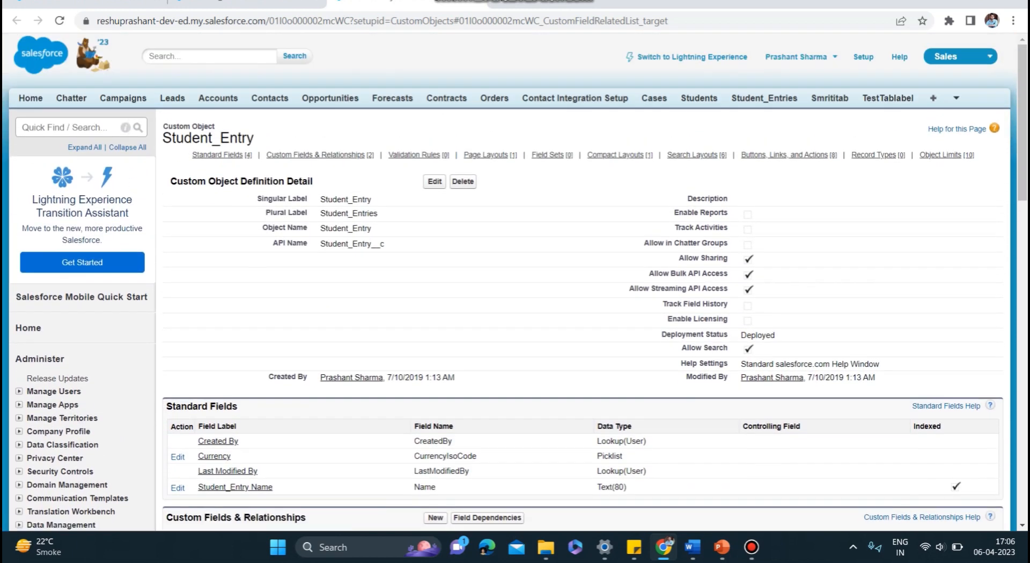
{"action": "left_click_drag", "start_coordinate": [385, 244], "coordinate": [320, 244]}
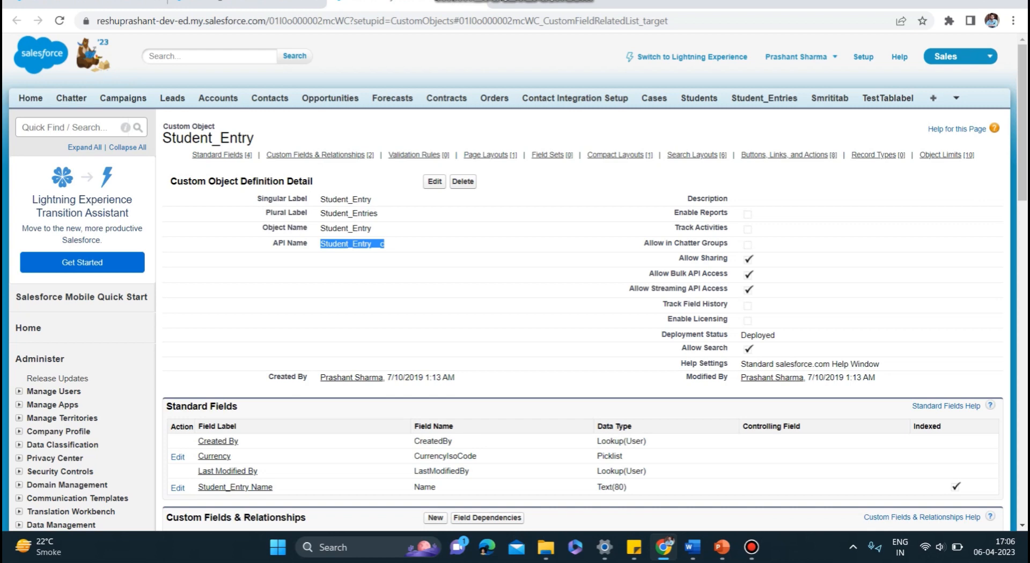
- Start a new custom field on the Student_Entry object and review the available data types
{"action": "scroll", "coordinate": [518, 283], "scroll_direction": "down", "scroll_amount": 5}
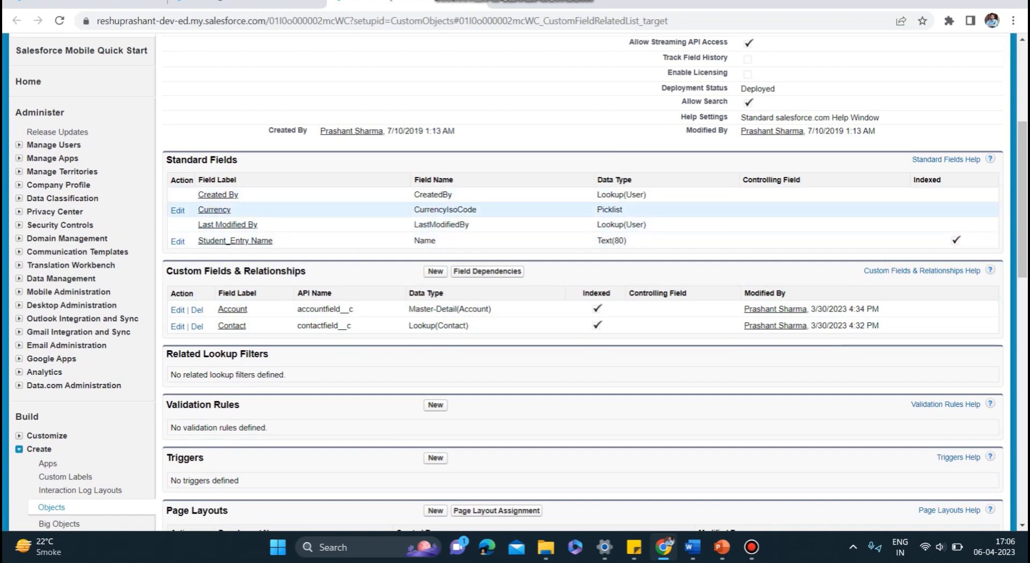
{"action": "scroll", "coordinate": [518, 283], "scroll_direction": "down", "scroll_amount": 2}
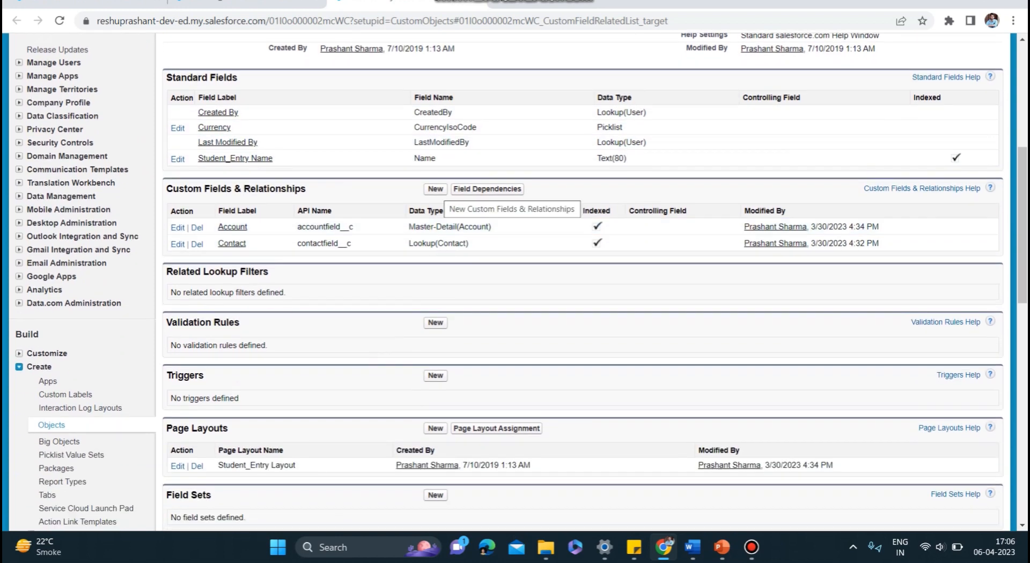
{"action": "left_click", "coordinate": [435, 189]}
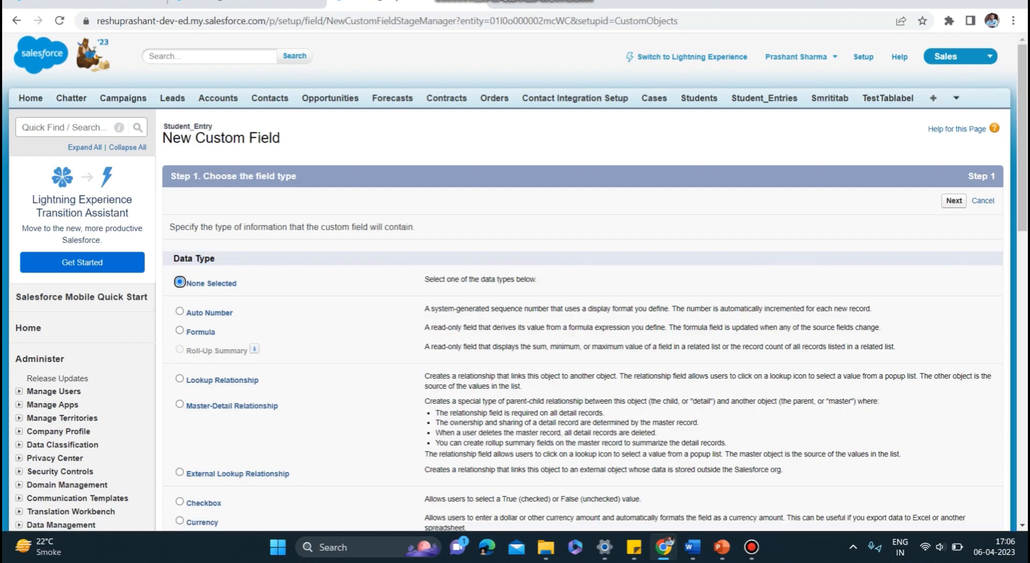
{"action": "scroll", "coordinate": [582, 301], "scroll_direction": "down", "scroll_amount": 12}
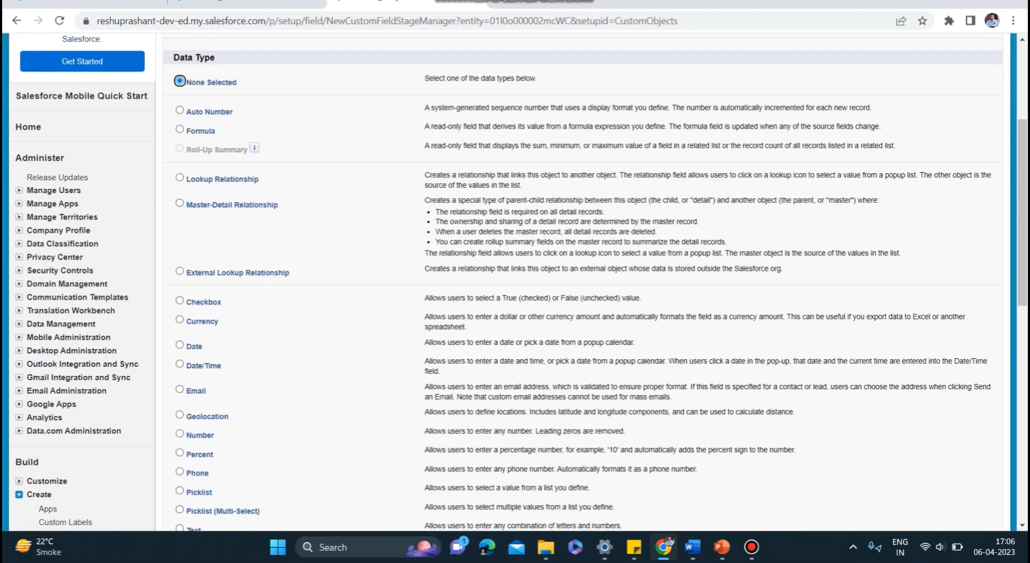
{"action": "scroll", "coordinate": [583, 300], "scroll_direction": "up", "scroll_amount": 10}
{"action": "scroll", "coordinate": [582, 300], "scroll_direction": "up", "scroll_amount": 2}
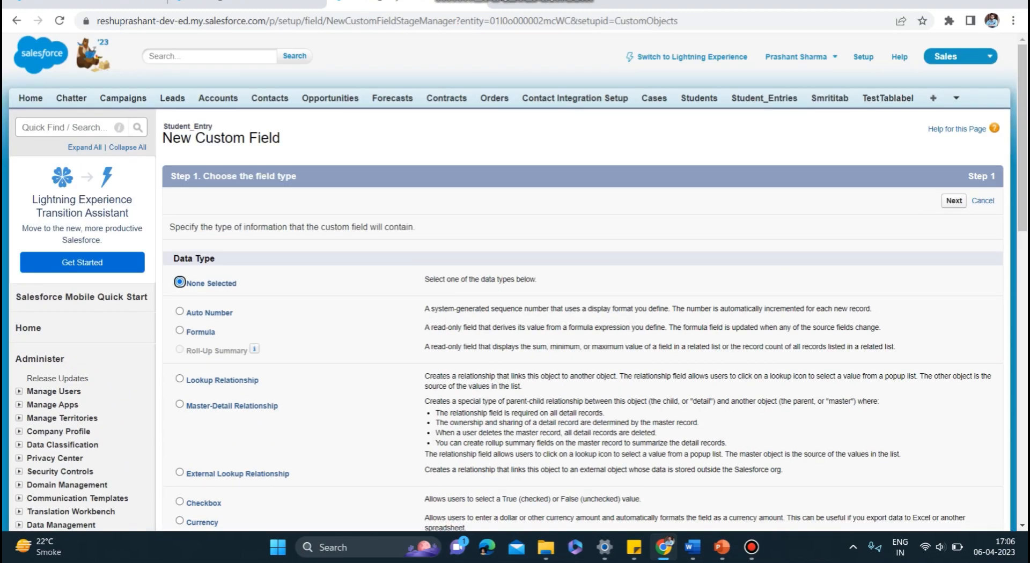
- Choose Text as the data type of the new Student_Entry field and continue to the field details
{"action": "scroll", "coordinate": [583, 301], "scroll_direction": "down", "scroll_amount": 5}
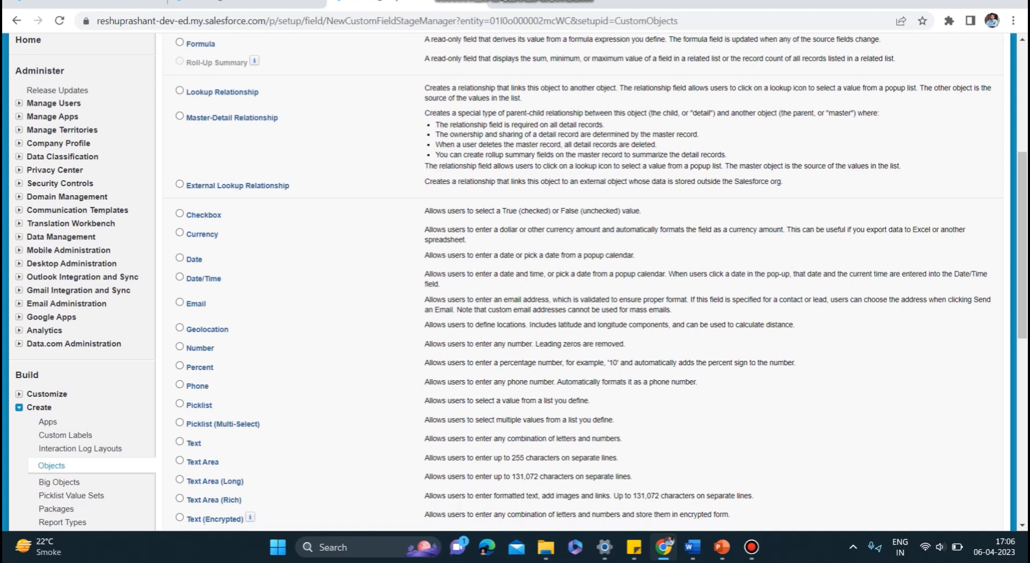
{"action": "scroll", "coordinate": [515, 279], "scroll_direction": "down", "scroll_amount": 3}
{"action": "left_click", "coordinate": [179, 272]}
{"action": "left_click", "coordinate": [954, 420]}
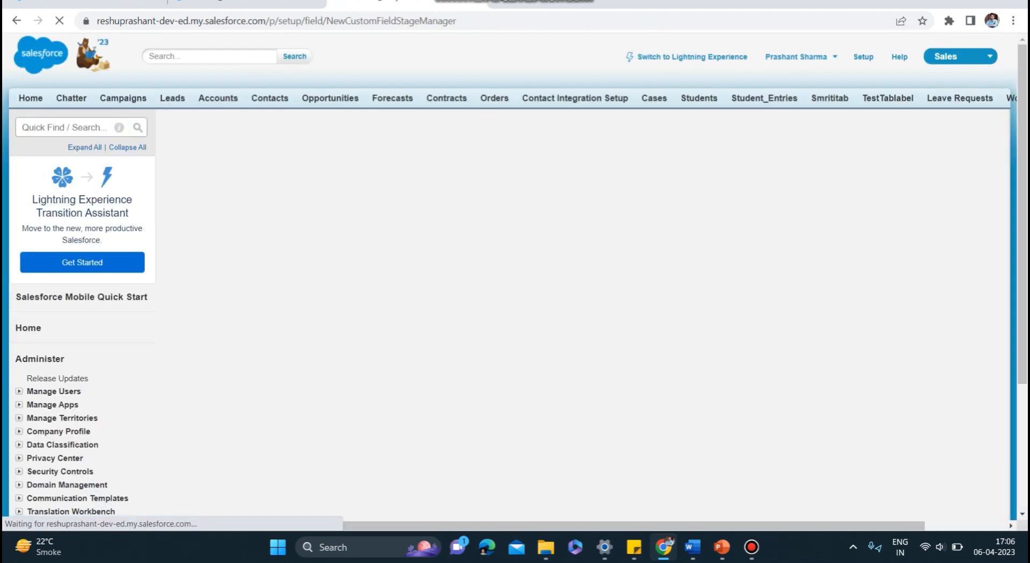
- Set the field label and field name to testfield with a length of 30, and continue to field-level security
{"action": "type", "text": "test_fi"}
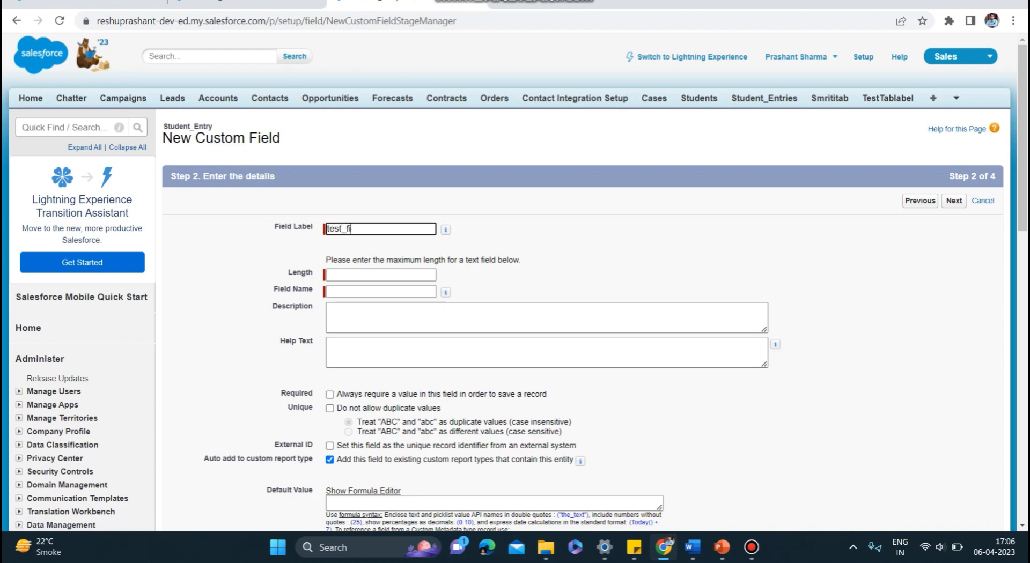
{"action": "key", "text": "BackSpace"}
{"action": "type", "text": "field"}
{"action": "key", "text": "Tab"}
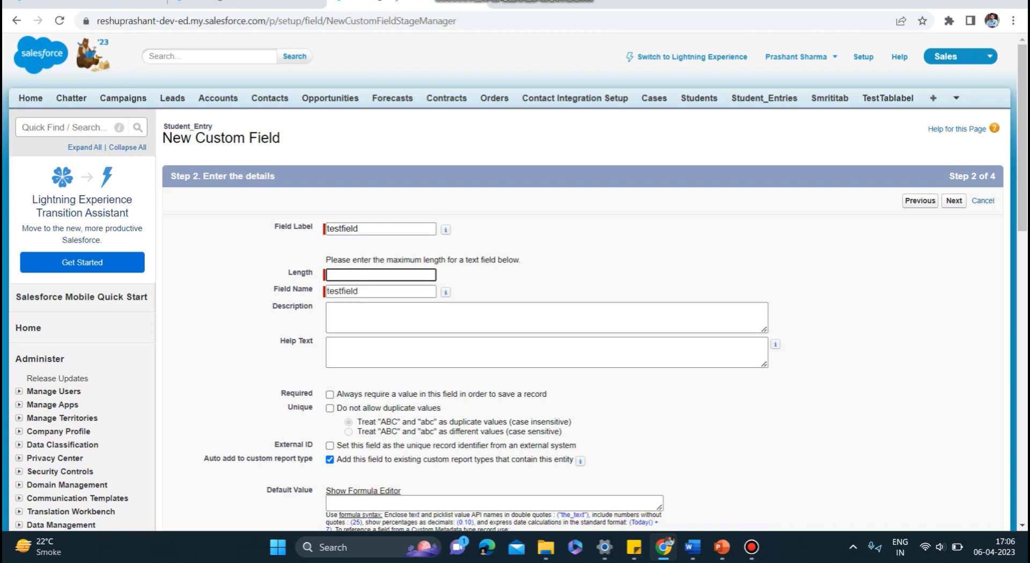
{"action": "type", "text": "30"}
{"action": "key", "text": "Tab"}
{"action": "key", "text": "Tab"}
{"action": "scroll", "coordinate": [585, 282], "scroll_direction": "down", "scroll_amount": 4}
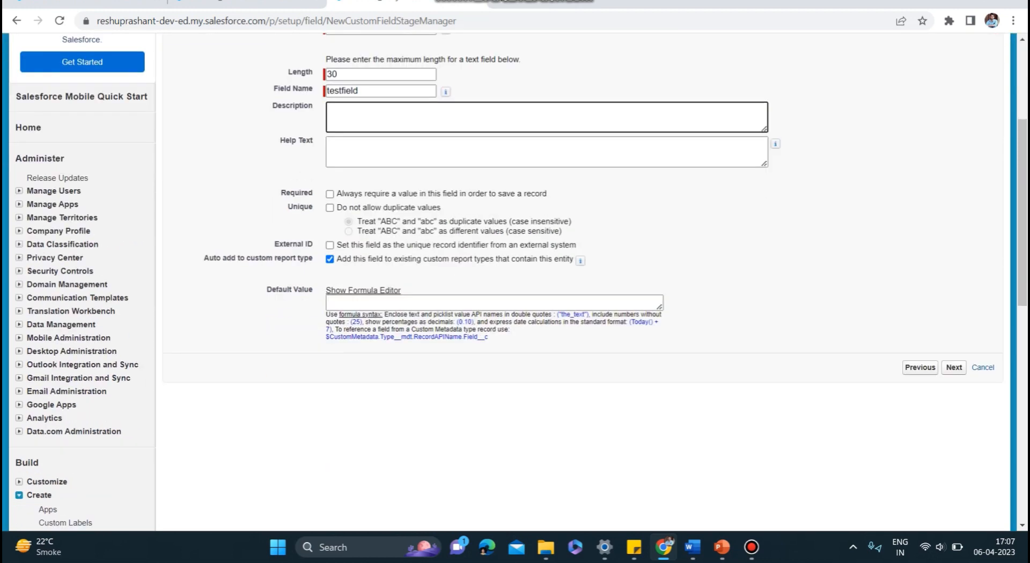
{"action": "left_click", "coordinate": [954, 367]}
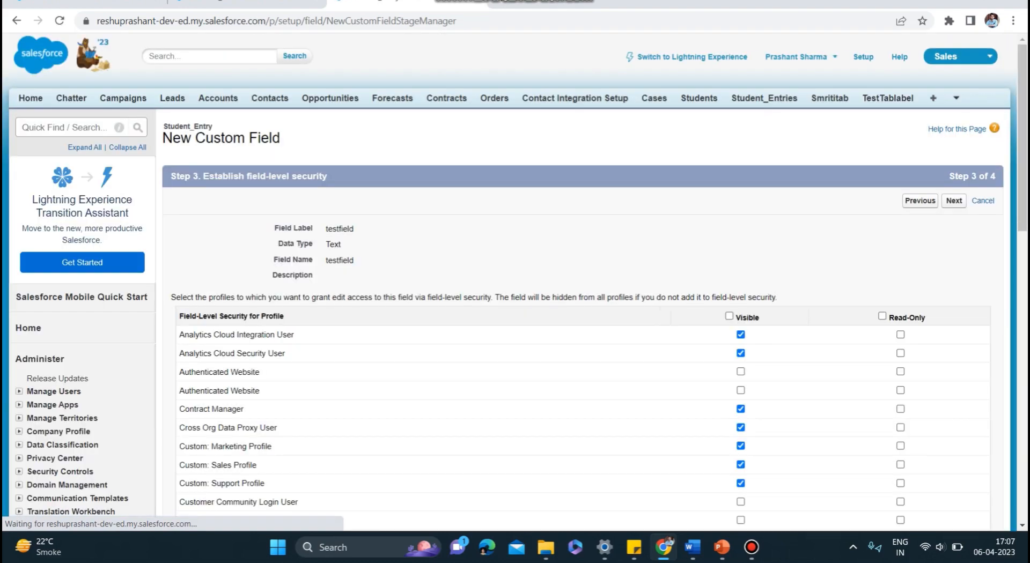
- Accept the default profile visibility and the Student_Entry Layout assignment, and save the new field
{"action": "scroll", "coordinate": [585, 390], "scroll_direction": "down", "scroll_amount": 4}
{"action": "scroll", "coordinate": [585, 268], "scroll_direction": "down", "scroll_amount": 10}
{"action": "scroll", "coordinate": [584, 269], "scroll_direction": "up", "scroll_amount": 15}
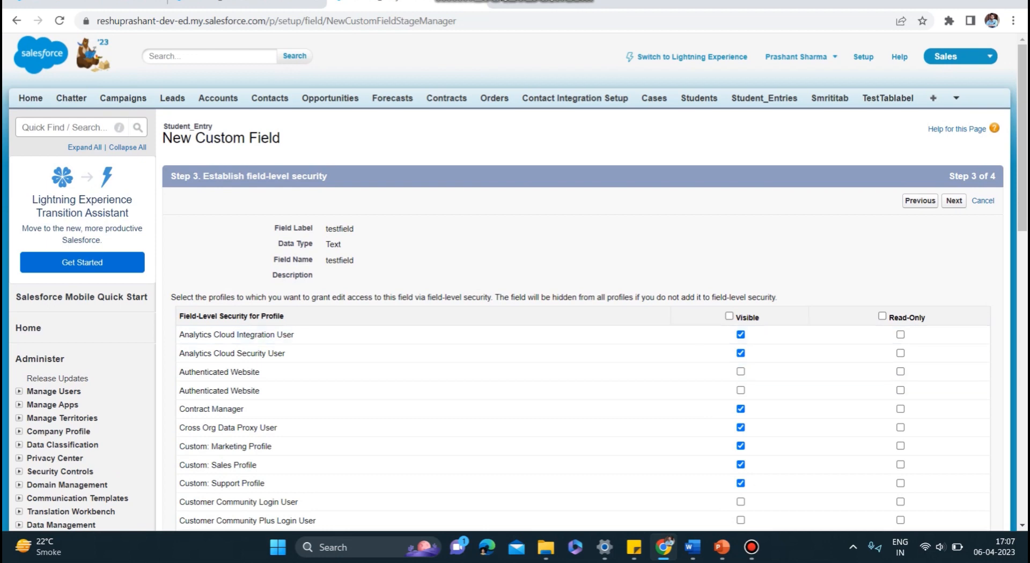
{"action": "left_click", "coordinate": [953, 201]}
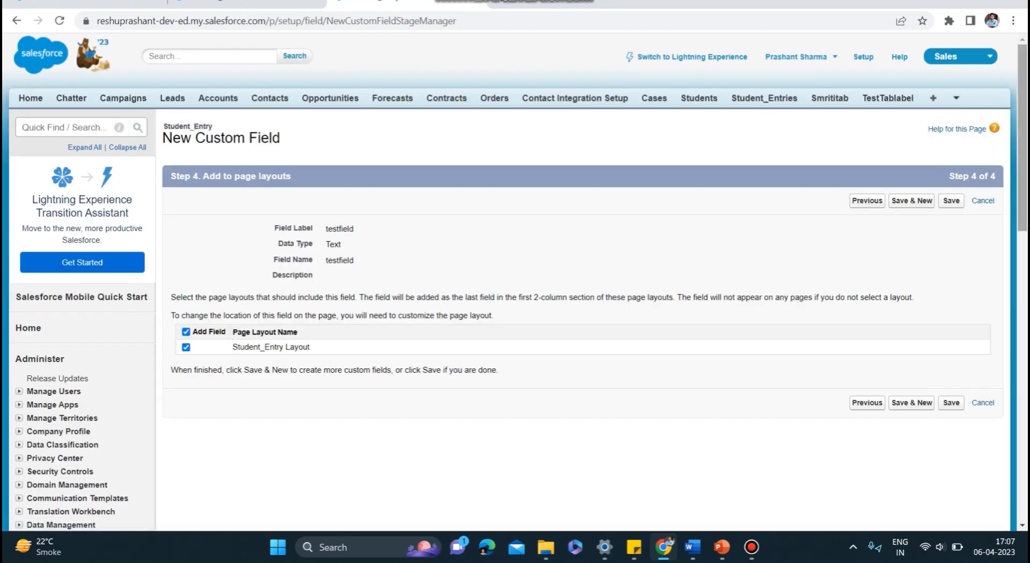
{"action": "left_click", "coordinate": [951, 200]}
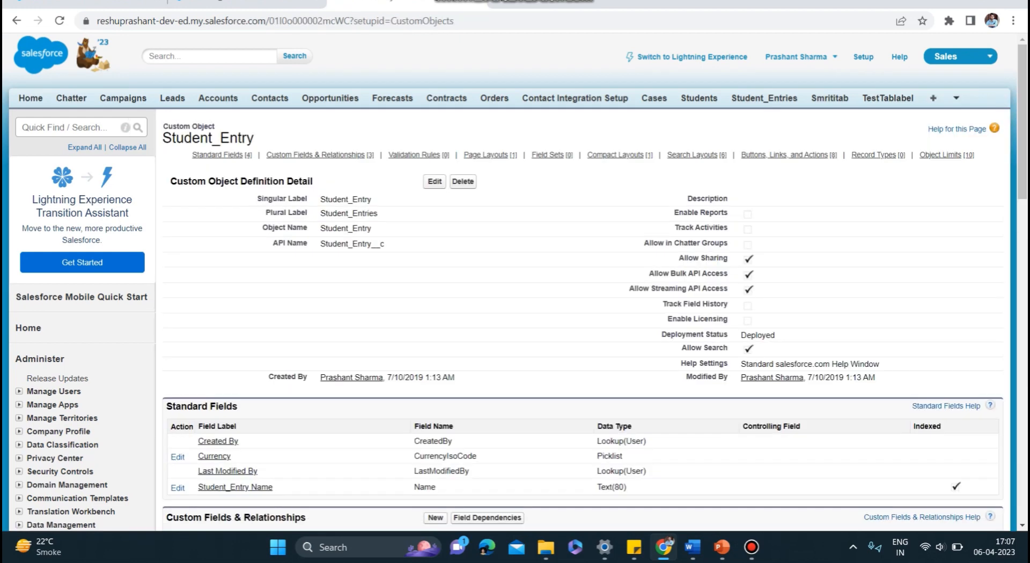
- Check the API name and data type of testfield among the Student_Entry custom fields, and view its field details
{"action": "scroll", "coordinate": [583, 279], "scroll_direction": "down", "scroll_amount": 5}
{"action": "scroll", "coordinate": [582, 278], "scroll_direction": "down", "scroll_amount": 2}
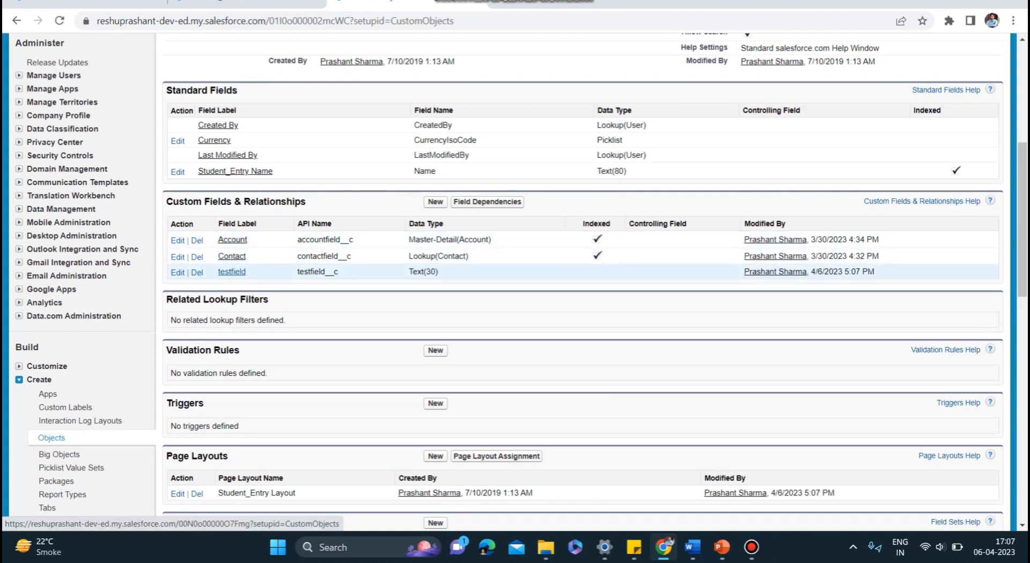
{"action": "left_click_drag", "start_coordinate": [339, 272], "coordinate": [297, 272]}
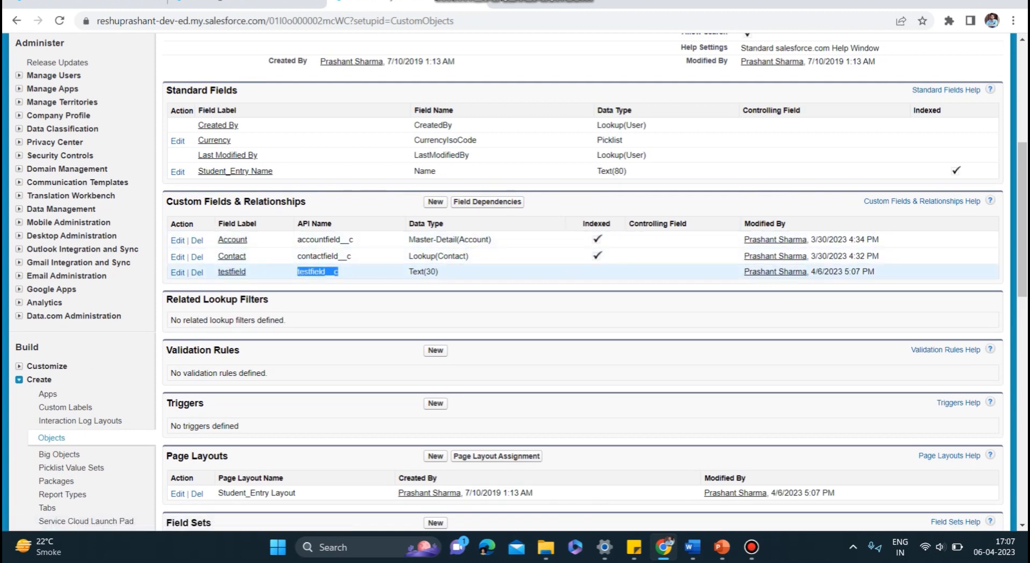
{"action": "left_click_drag", "start_coordinate": [438, 272], "coordinate": [408, 272]}
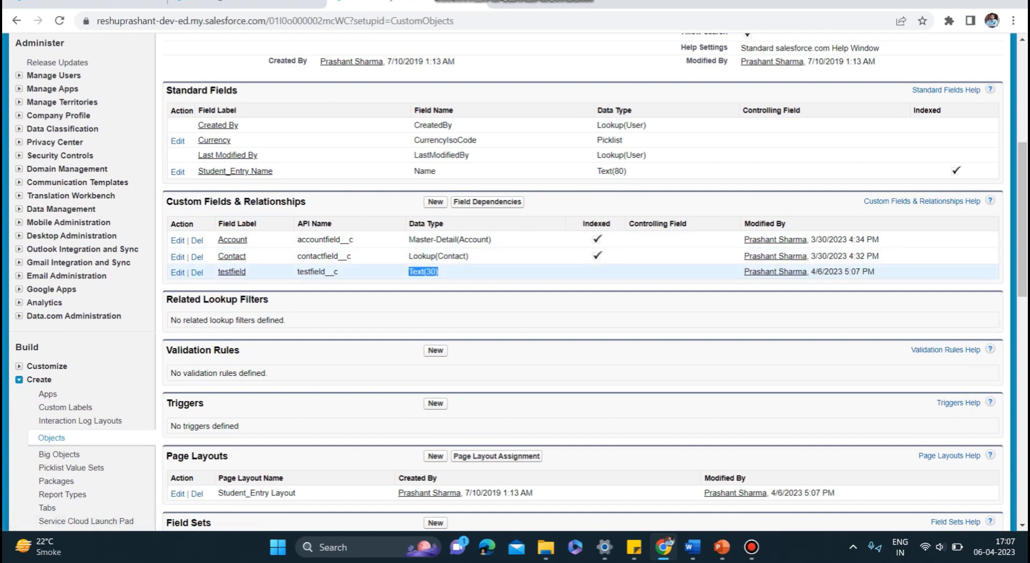
{"action": "left_click", "coordinate": [232, 272]}
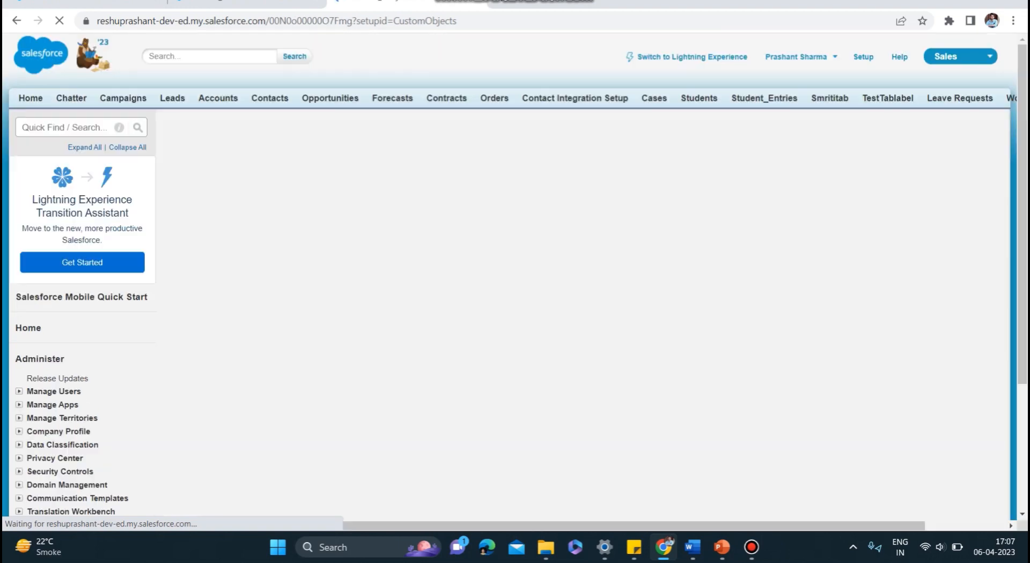
{"action": "scroll", "coordinate": [583, 279], "scroll_direction": "down", "scroll_amount": 7}
{"action": "scroll", "coordinate": [583, 279], "scroll_direction": "up", "scroll_amount": 7}
{"action": "scroll", "coordinate": [583, 279], "scroll_direction": "down", "scroll_amount": 2}
{"action": "scroll", "coordinate": [583, 279], "scroll_direction": "up", "scroll_amount": 2}
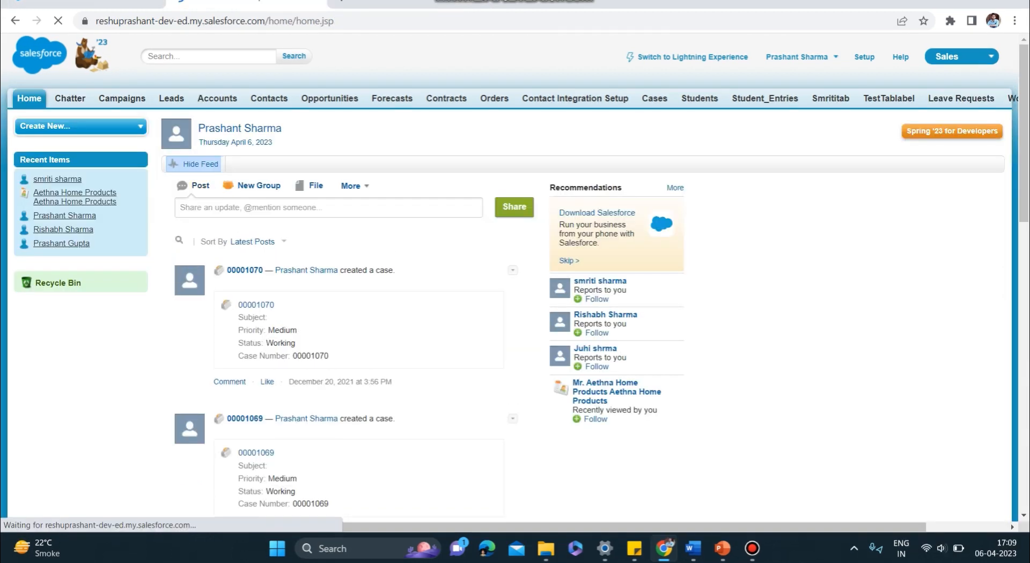
- Find the custom Objects page in Setup by searching for "objects" and start a new custom object
{"action": "left_click", "coordinate": [864, 57]}
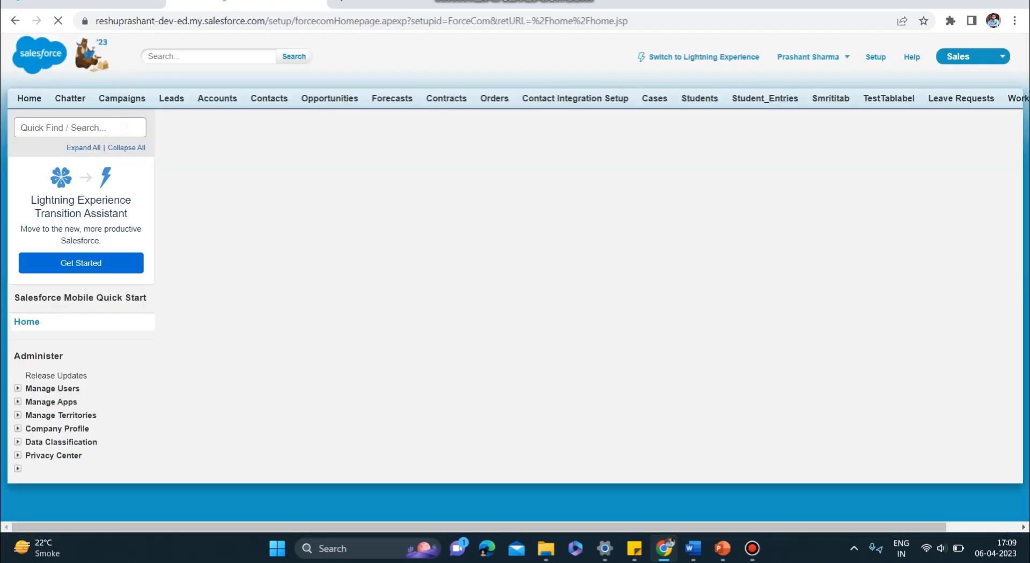
{"action": "type", "text": "objects"}
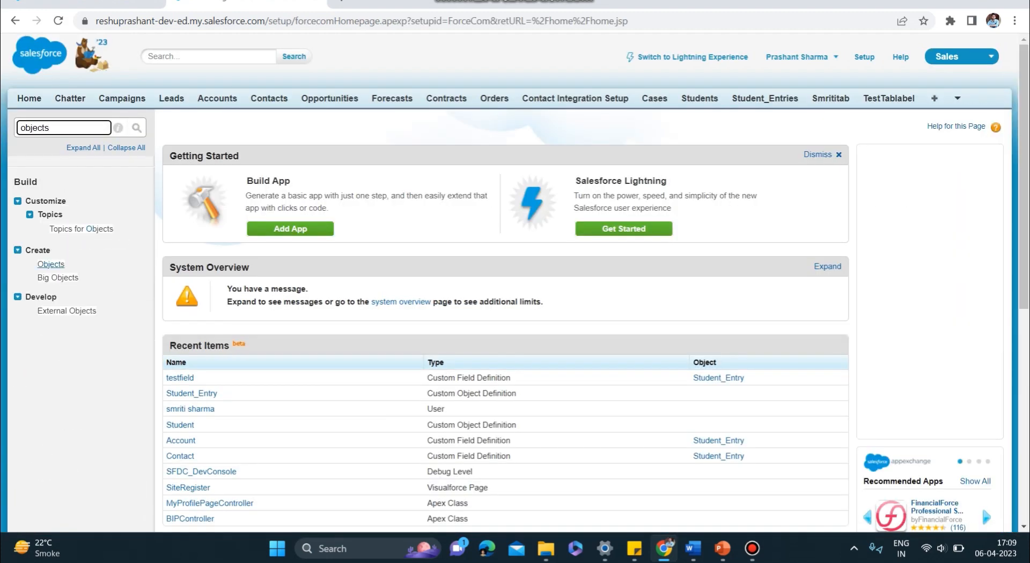
{"action": "left_click", "coordinate": [50, 264]}
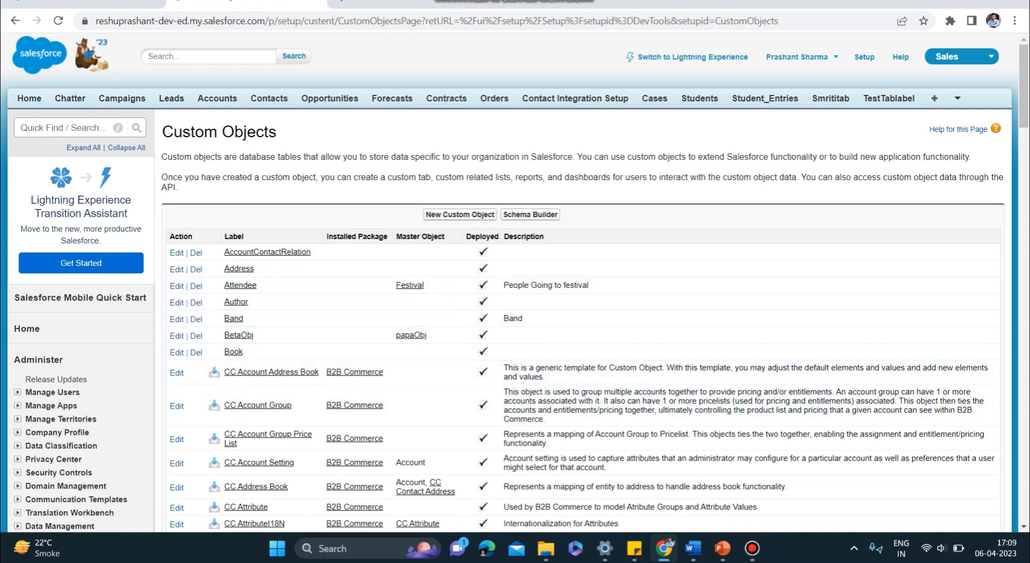
{"action": "left_click", "coordinate": [460, 214]}
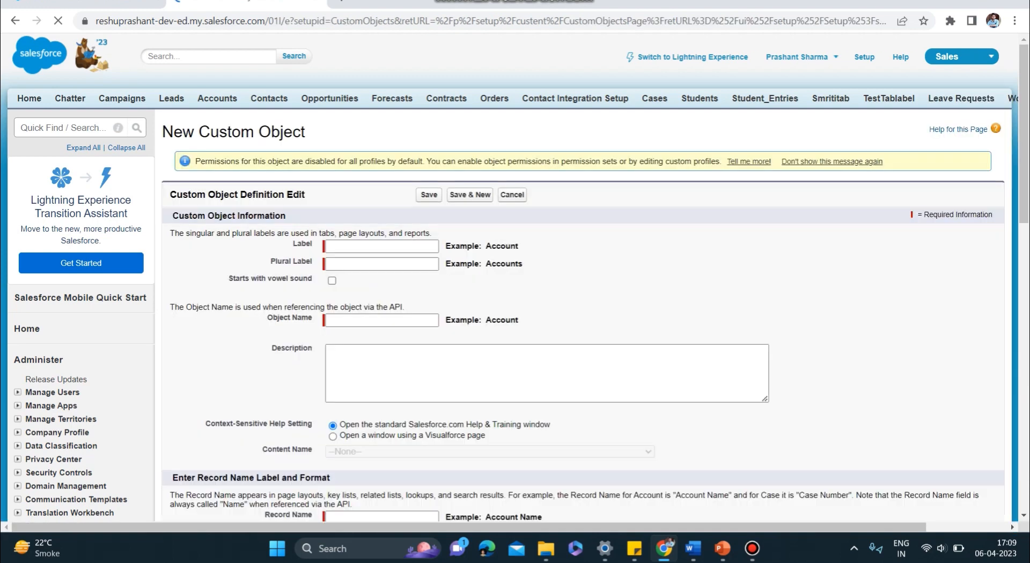
- Set the new custom object's label and object name to testcustomobj and try to save it without a plural label
{"action": "type", "text": "test"}
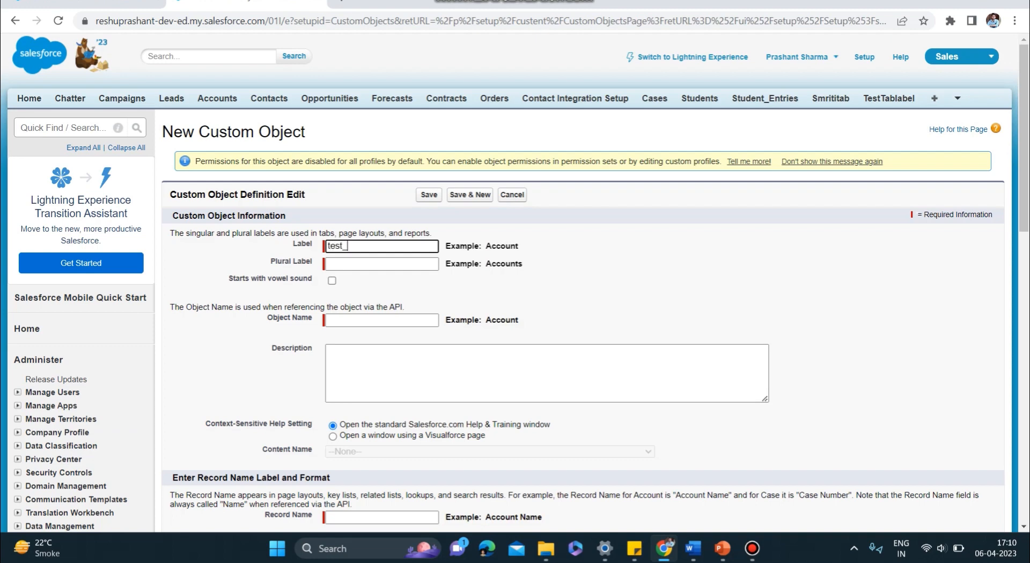
{"action": "type", "text": "customobj"}
{"action": "key", "text": "Tab"}
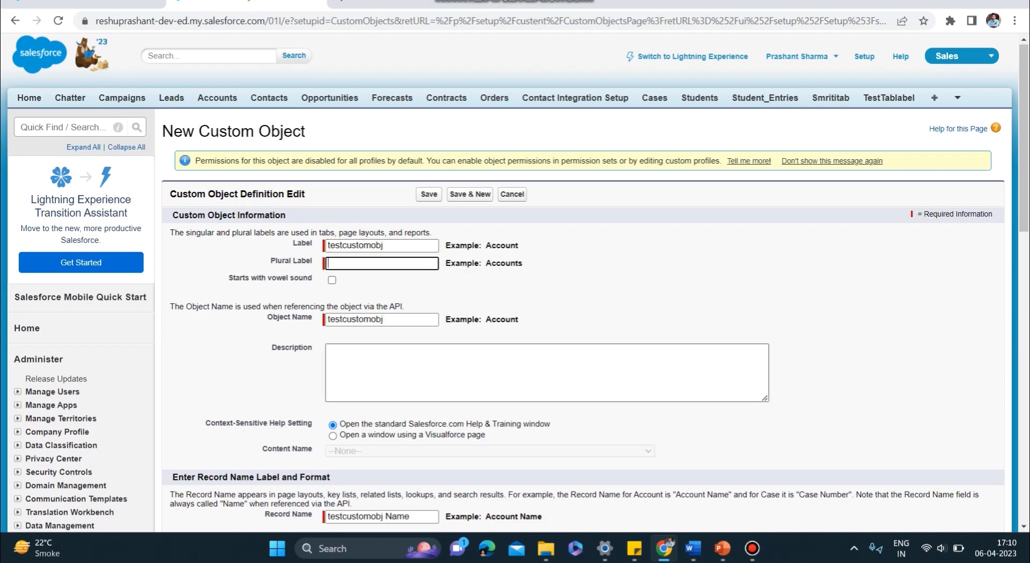
{"action": "scroll", "coordinate": [515, 282], "scroll_direction": "down", "scroll_amount": 4}
{"action": "scroll", "coordinate": [515, 282], "scroll_direction": "down", "scroll_amount": 6}
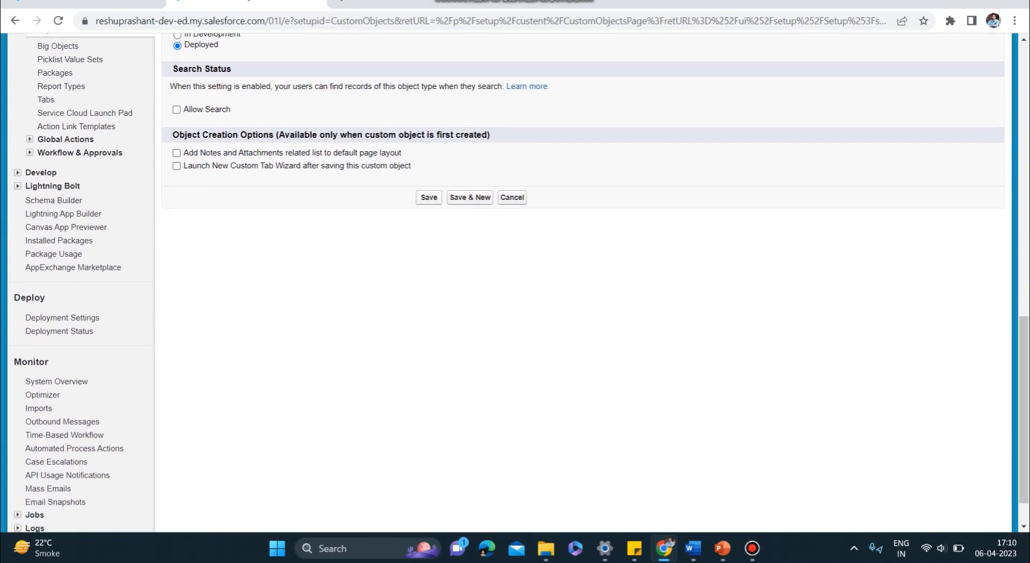
{"action": "scroll", "coordinate": [515, 282], "scroll_direction": "up", "scroll_amount": 10}
{"action": "scroll", "coordinate": [515, 282], "scroll_direction": "down", "scroll_amount": 3}
{"action": "scroll", "coordinate": [515, 282], "scroll_direction": "up", "scroll_amount": 3}
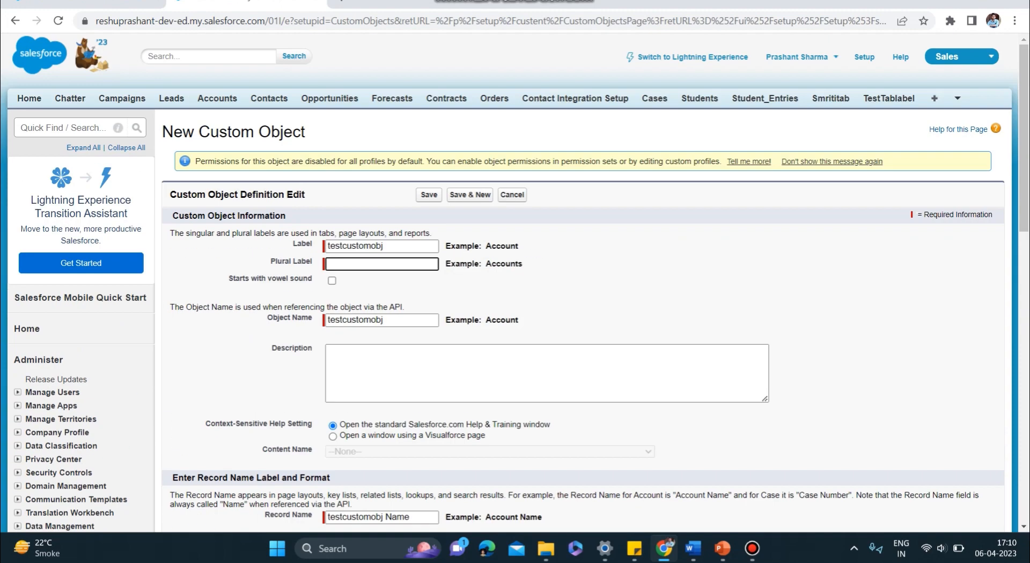
{"action": "left_click", "coordinate": [429, 195]}
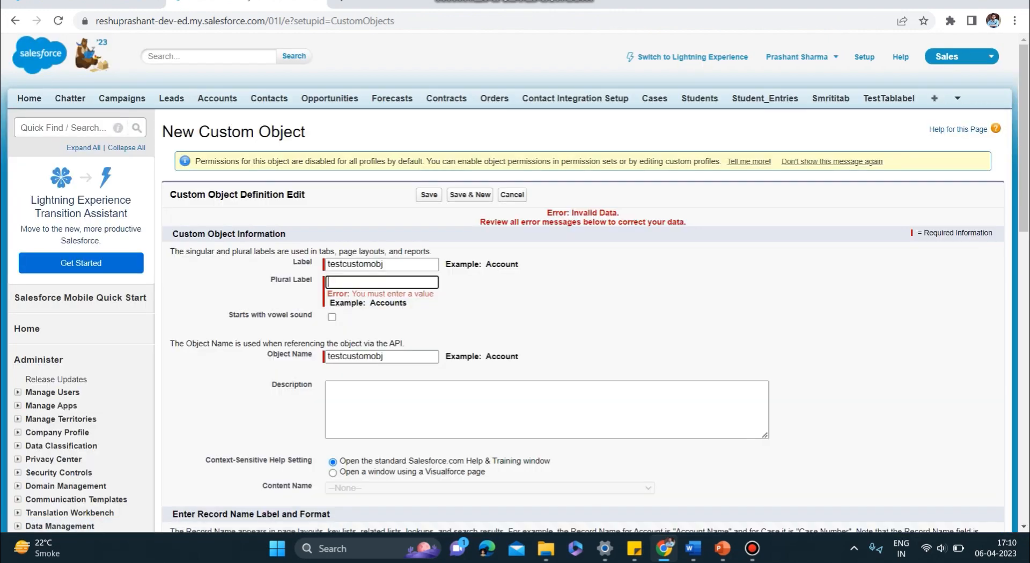
- Set the plural label to testcustomobjs and save the custom object
{"action": "key", "text": "Tab"}
{"action": "left_click", "coordinate": [384, 264]}
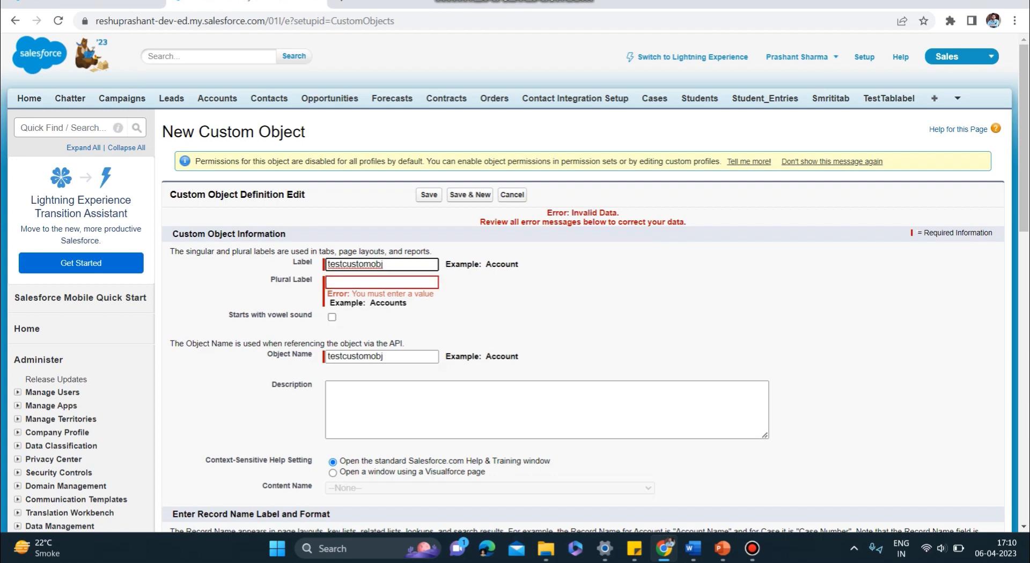
{"action": "key", "text": "Tab"}
{"action": "key", "text": "Tab"}
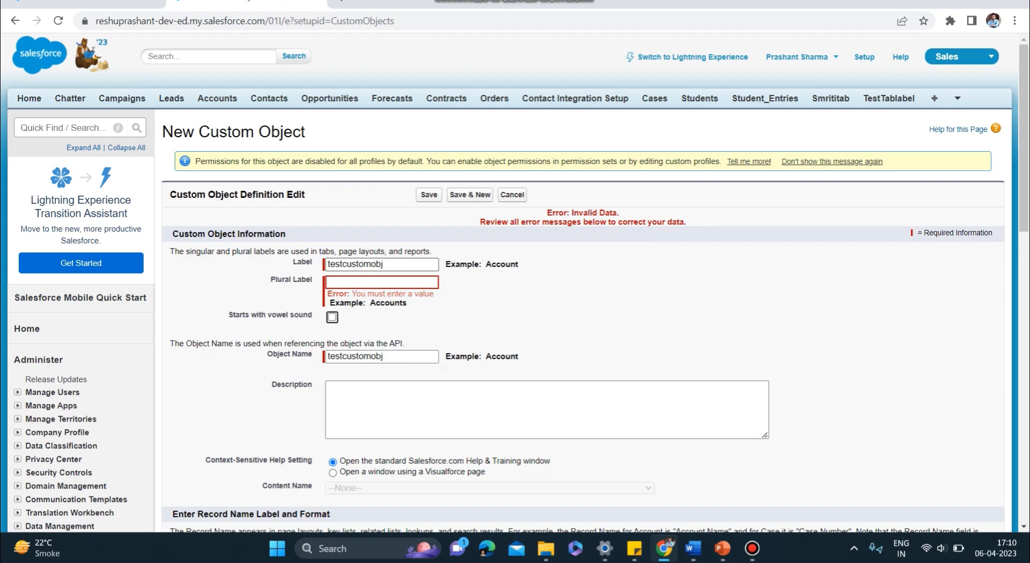
{"action": "key", "text": "shift+Tab"}
{"action": "key", "text": "shift+Tab"}
{"action": "key", "text": "ctrl+c"}
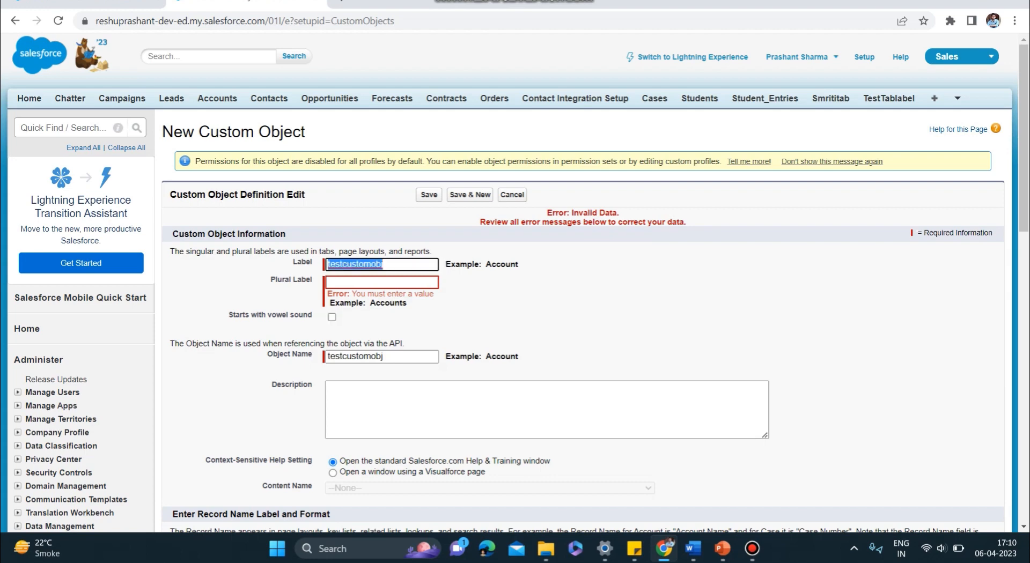
{"action": "key", "text": "Tab"}
{"action": "key", "text": "ctrl+v"}
{"action": "type", "text": "s"}
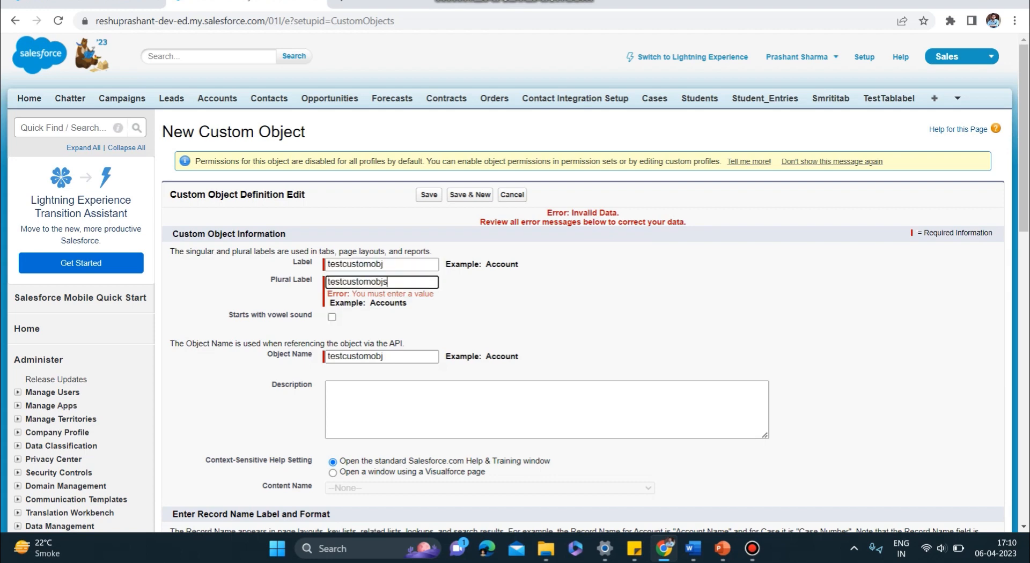
{"action": "key", "text": "Tab"}
{"action": "left_click", "coordinate": [428, 195]}
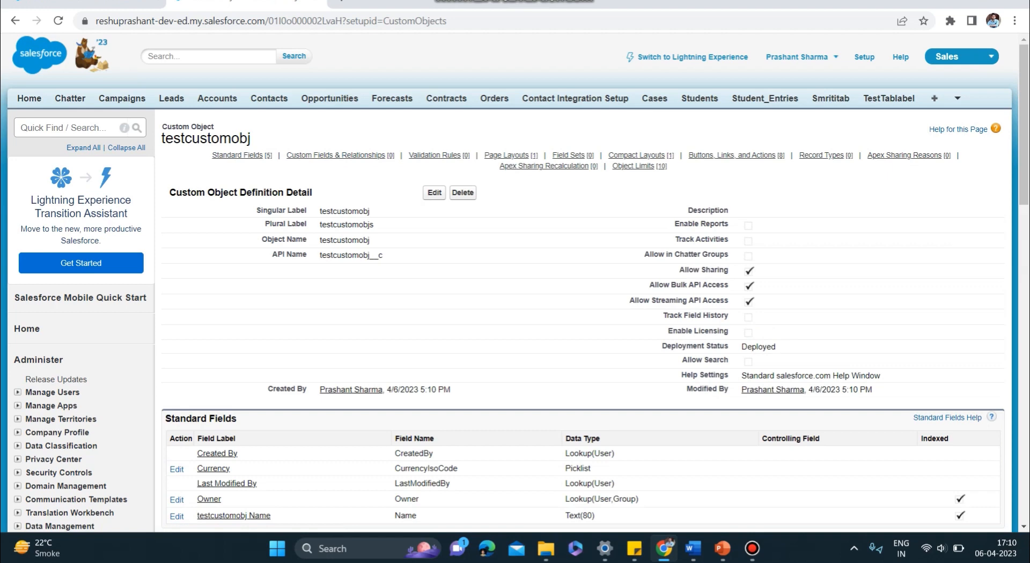
- Check the API name of the testcustomobj object and look over its definition page
{"action": "left_click_drag", "start_coordinate": [383, 255], "coordinate": [320, 255]}
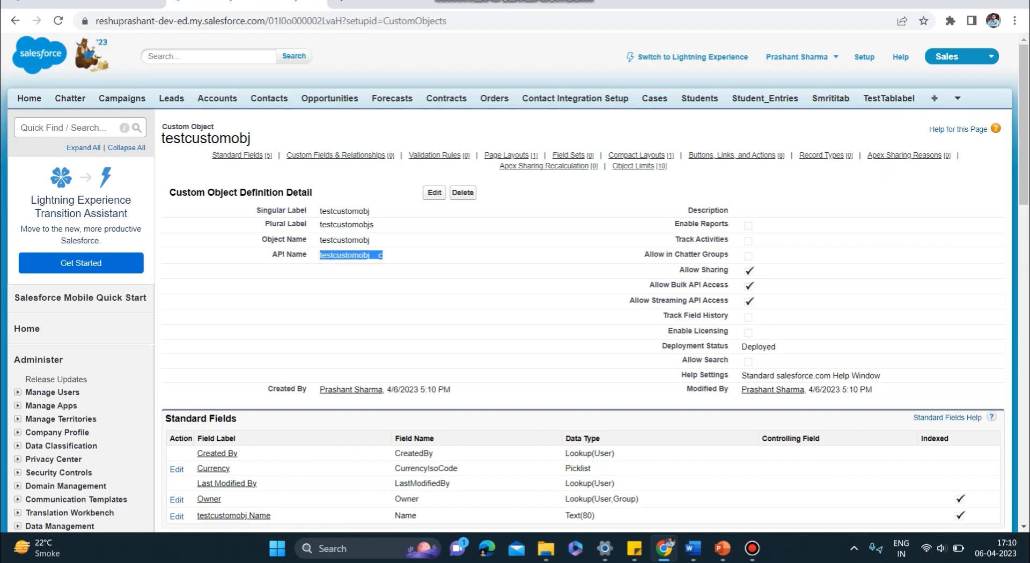
{"action": "scroll", "coordinate": [515, 282], "scroll_direction": "down", "scroll_amount": 2}
{"action": "scroll", "coordinate": [515, 283], "scroll_direction": "up", "scroll_amount": 2}
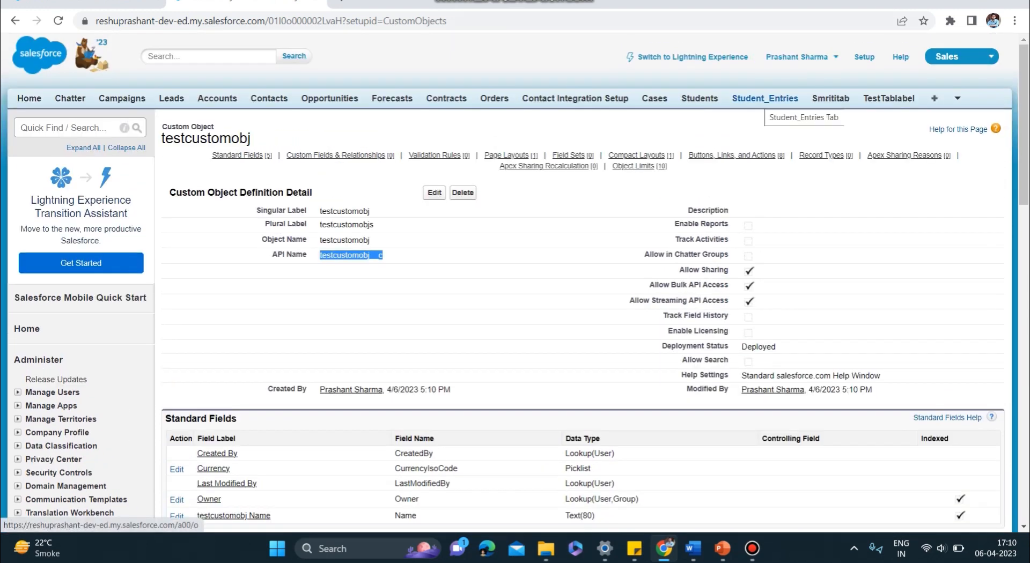
- Start a new record on the Student_Entries tab and enter the student's first name as the Student_Entry Name
{"action": "left_click", "coordinate": [765, 98]}
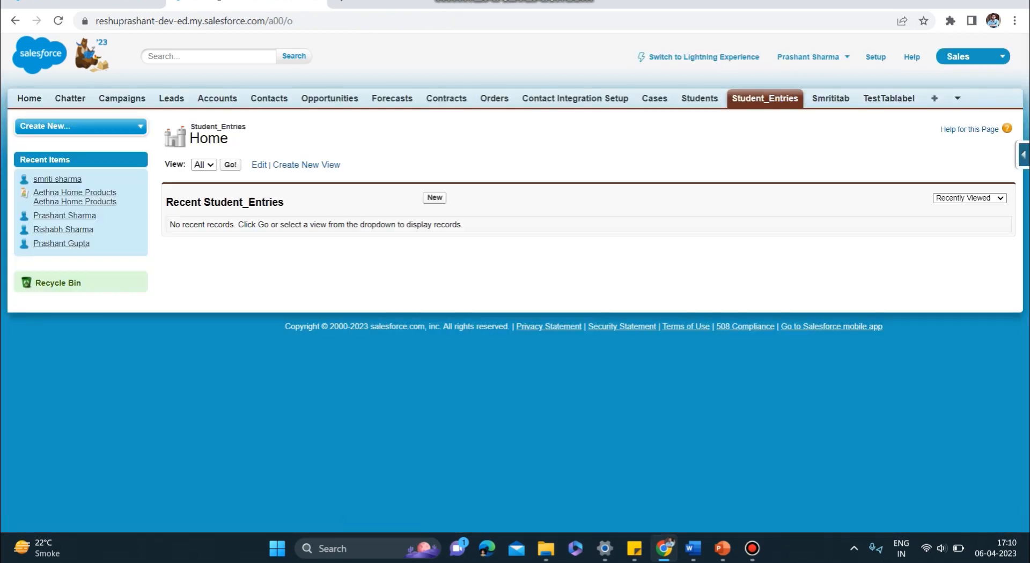
{"action": "left_click", "coordinate": [435, 198]}
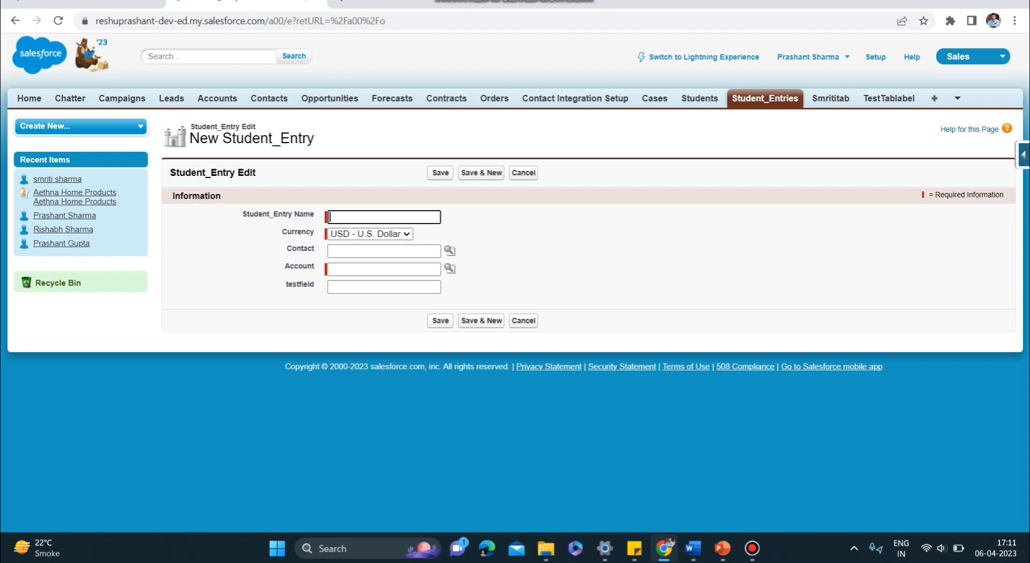
{"action": "type", "text": "Raj"}
- Look up accounts matching "a" and choose Acc100 as the Account of the new Student_Entry record
{"action": "left_click", "coordinate": [383, 269]}
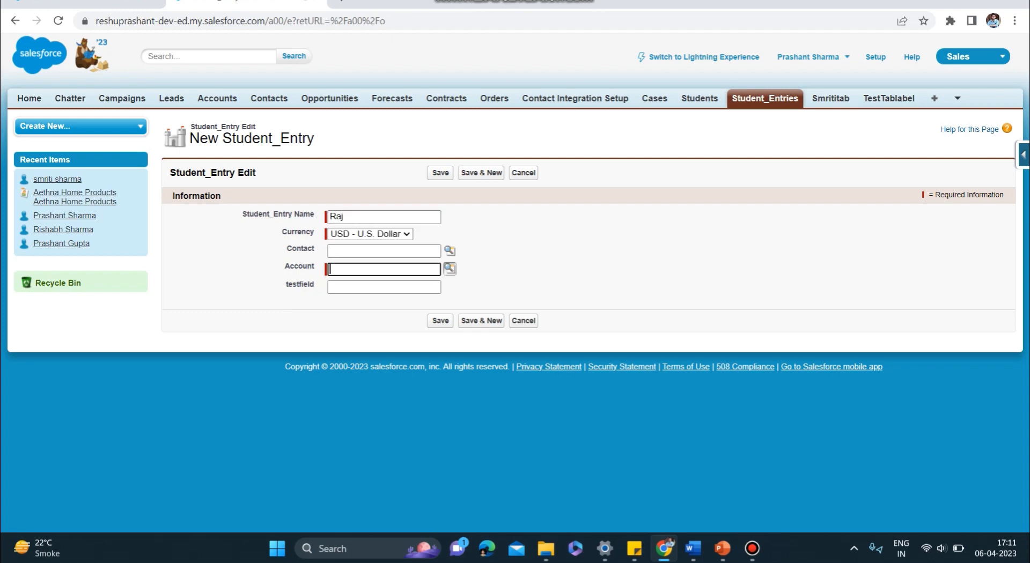
{"action": "left_click", "coordinate": [449, 269]}
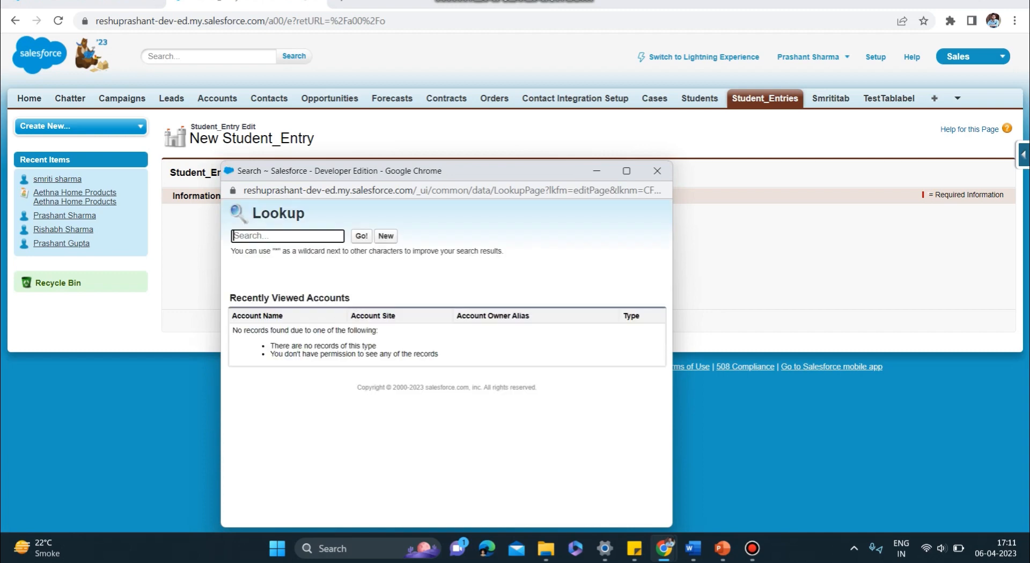
{"action": "type", "text": "a"}
{"action": "key", "text": "Return"}
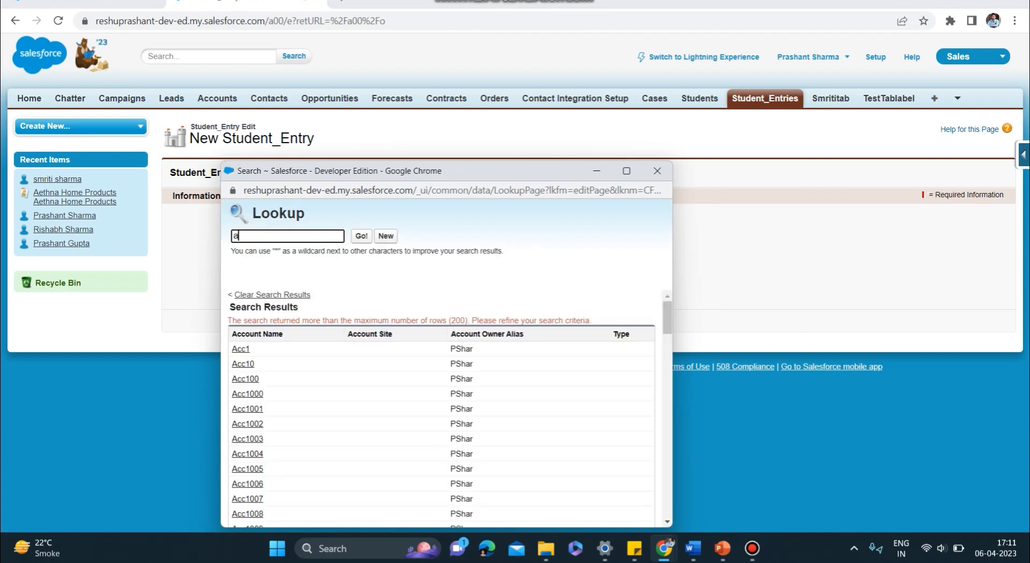
{"action": "left_click", "coordinate": [284, 379]}
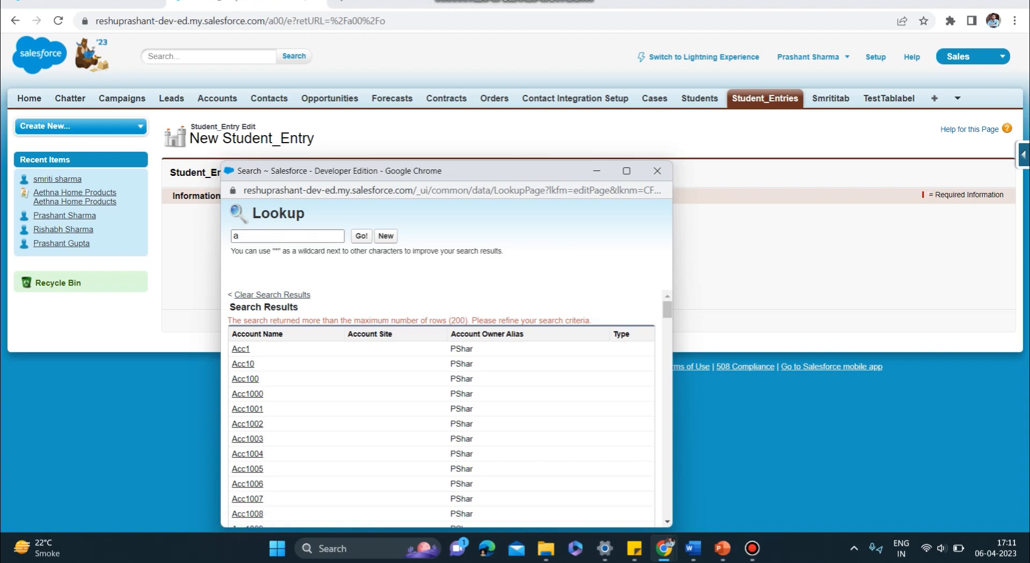
{"action": "left_click", "coordinate": [245, 379]}
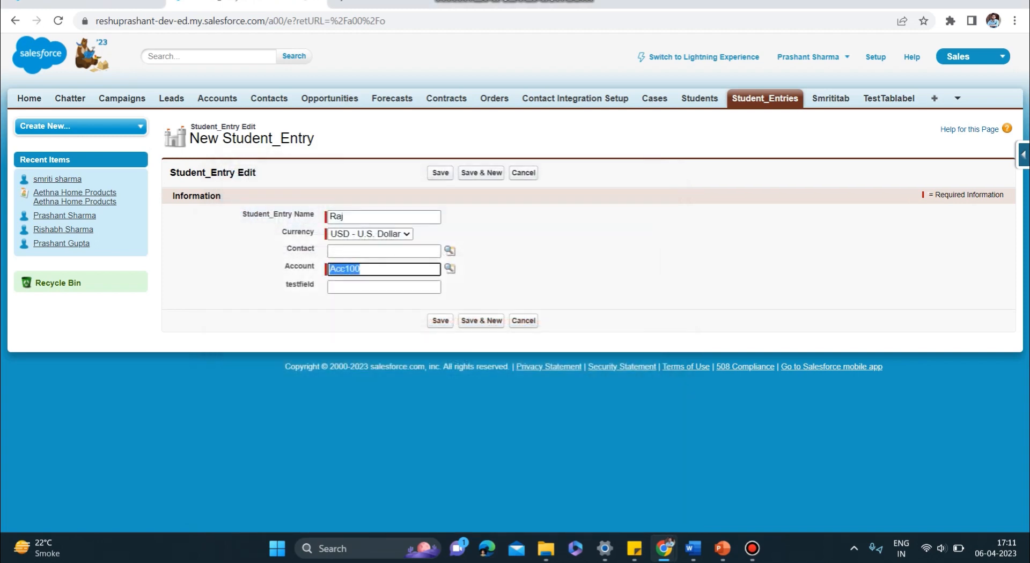